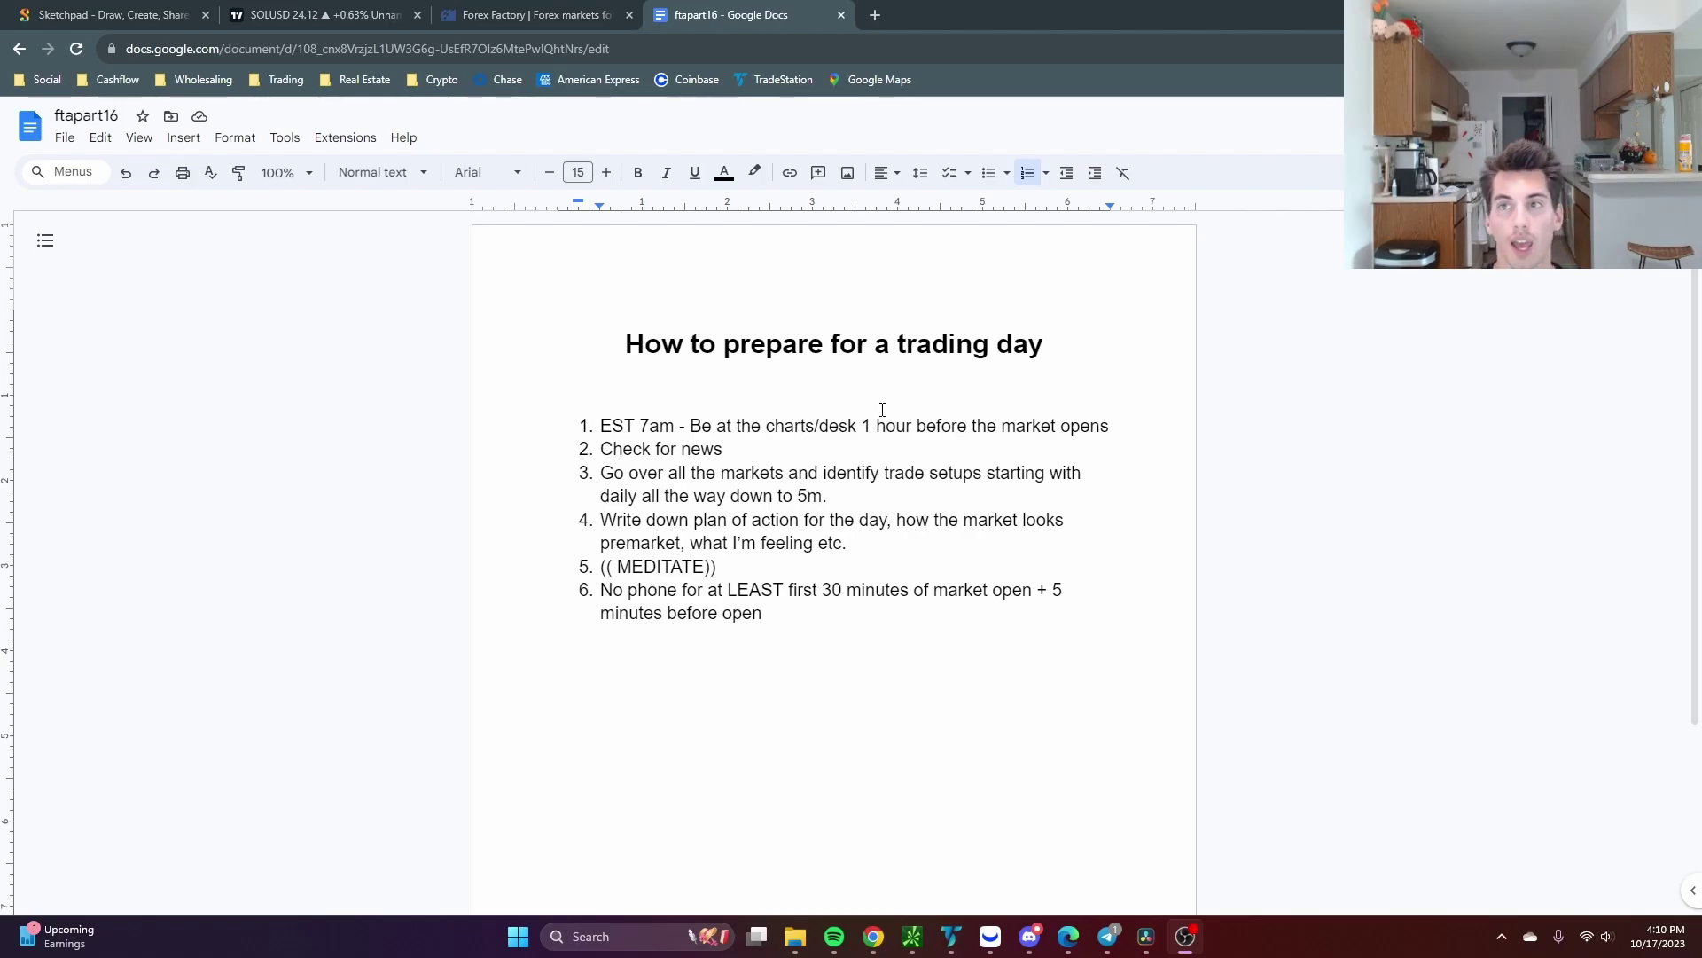
Reload the Forex Factory weekly calendar, glance at thinkorswim's chart grid, then come back.
{"action": "left_click", "coordinate": [523, 15]}
{"action": "left_click", "coordinate": [75, 50]}
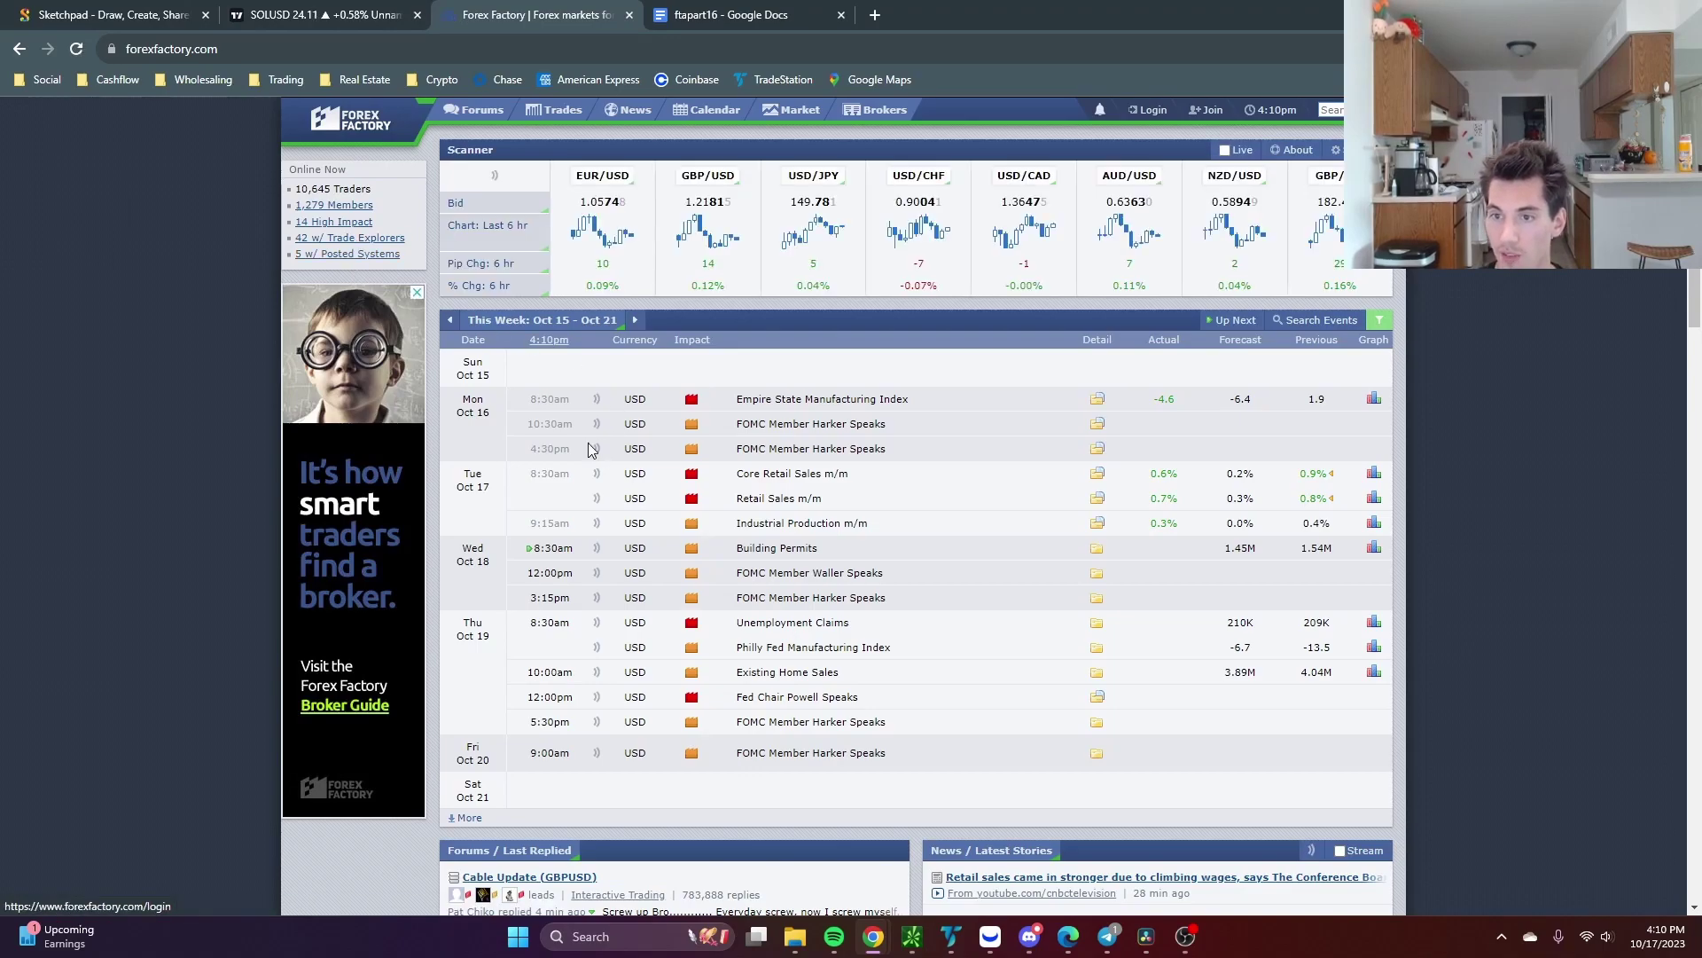
{"action": "left_click", "coordinate": [910, 931]}
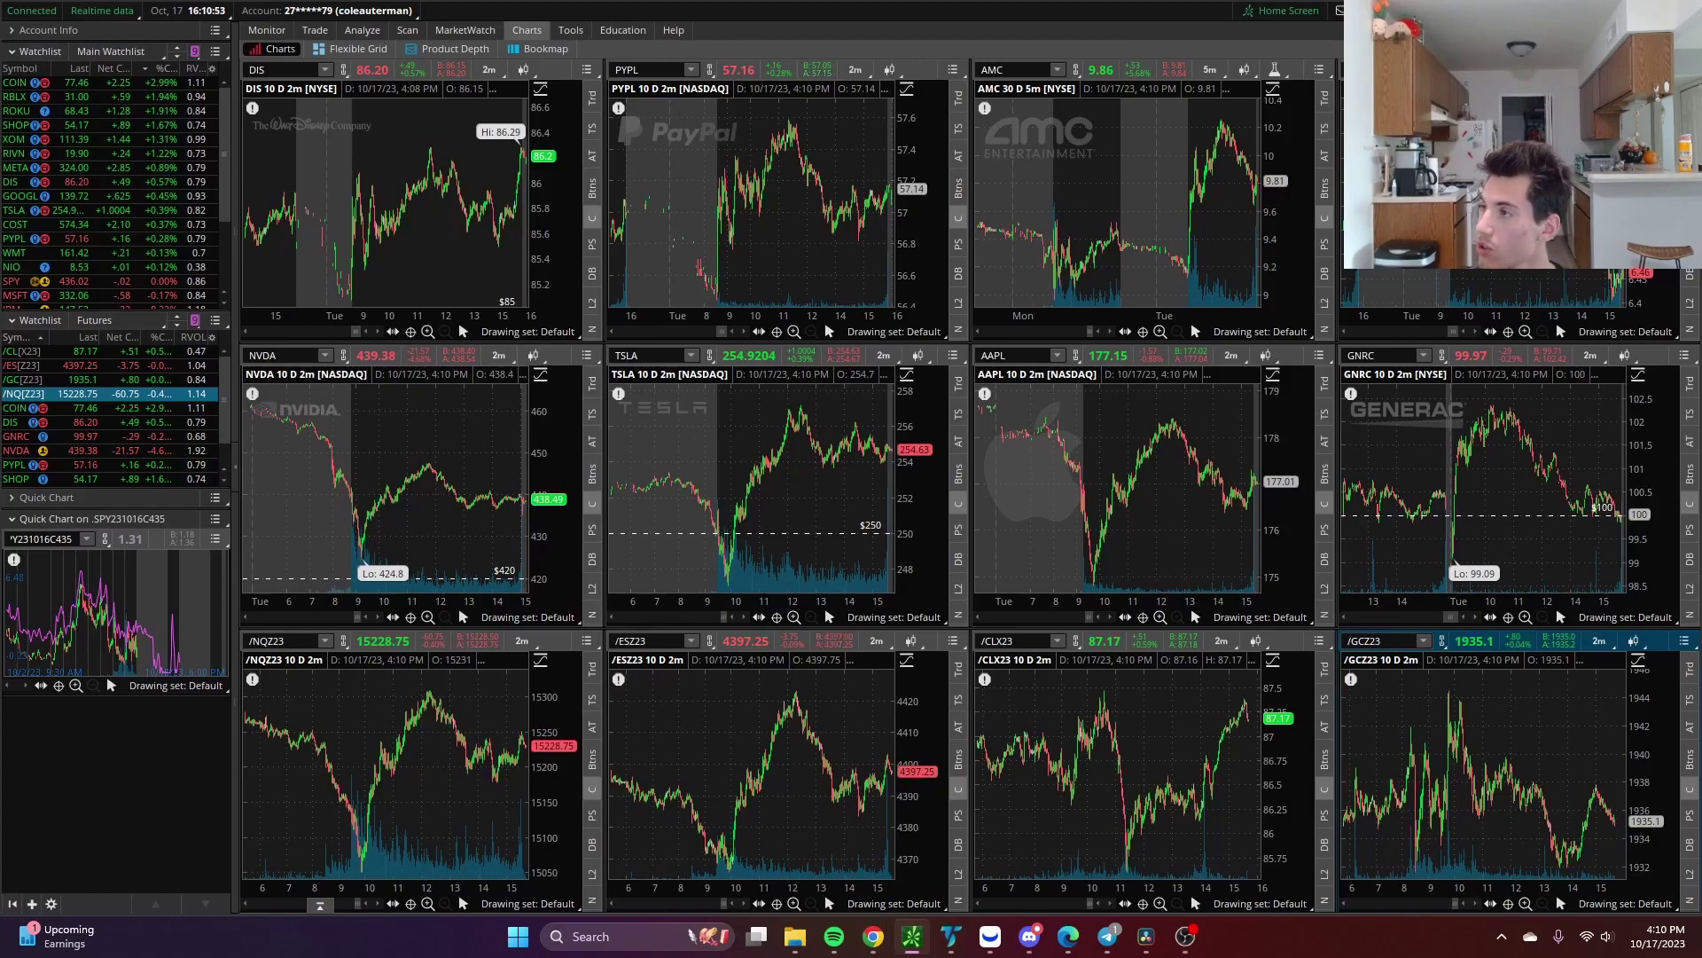
{"action": "key", "text": "alt+Tab"}
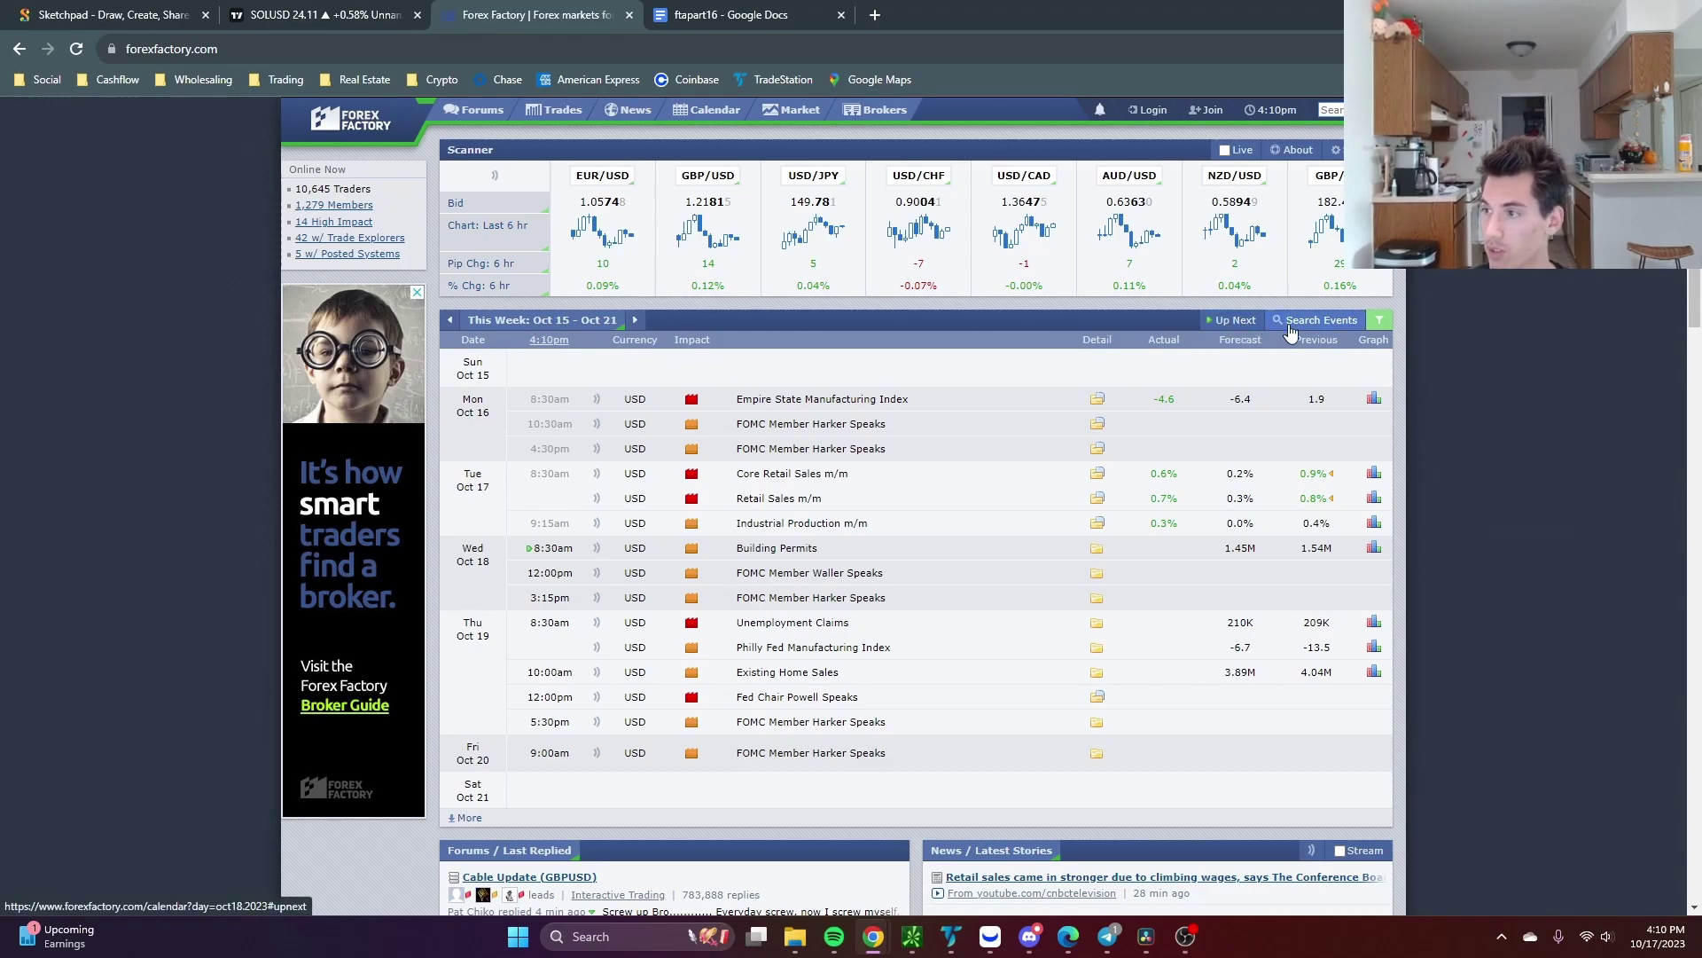
Look through the calendar's event filter and date-range picker, closing both without changes.
{"action": "left_click", "coordinate": [1379, 320]}
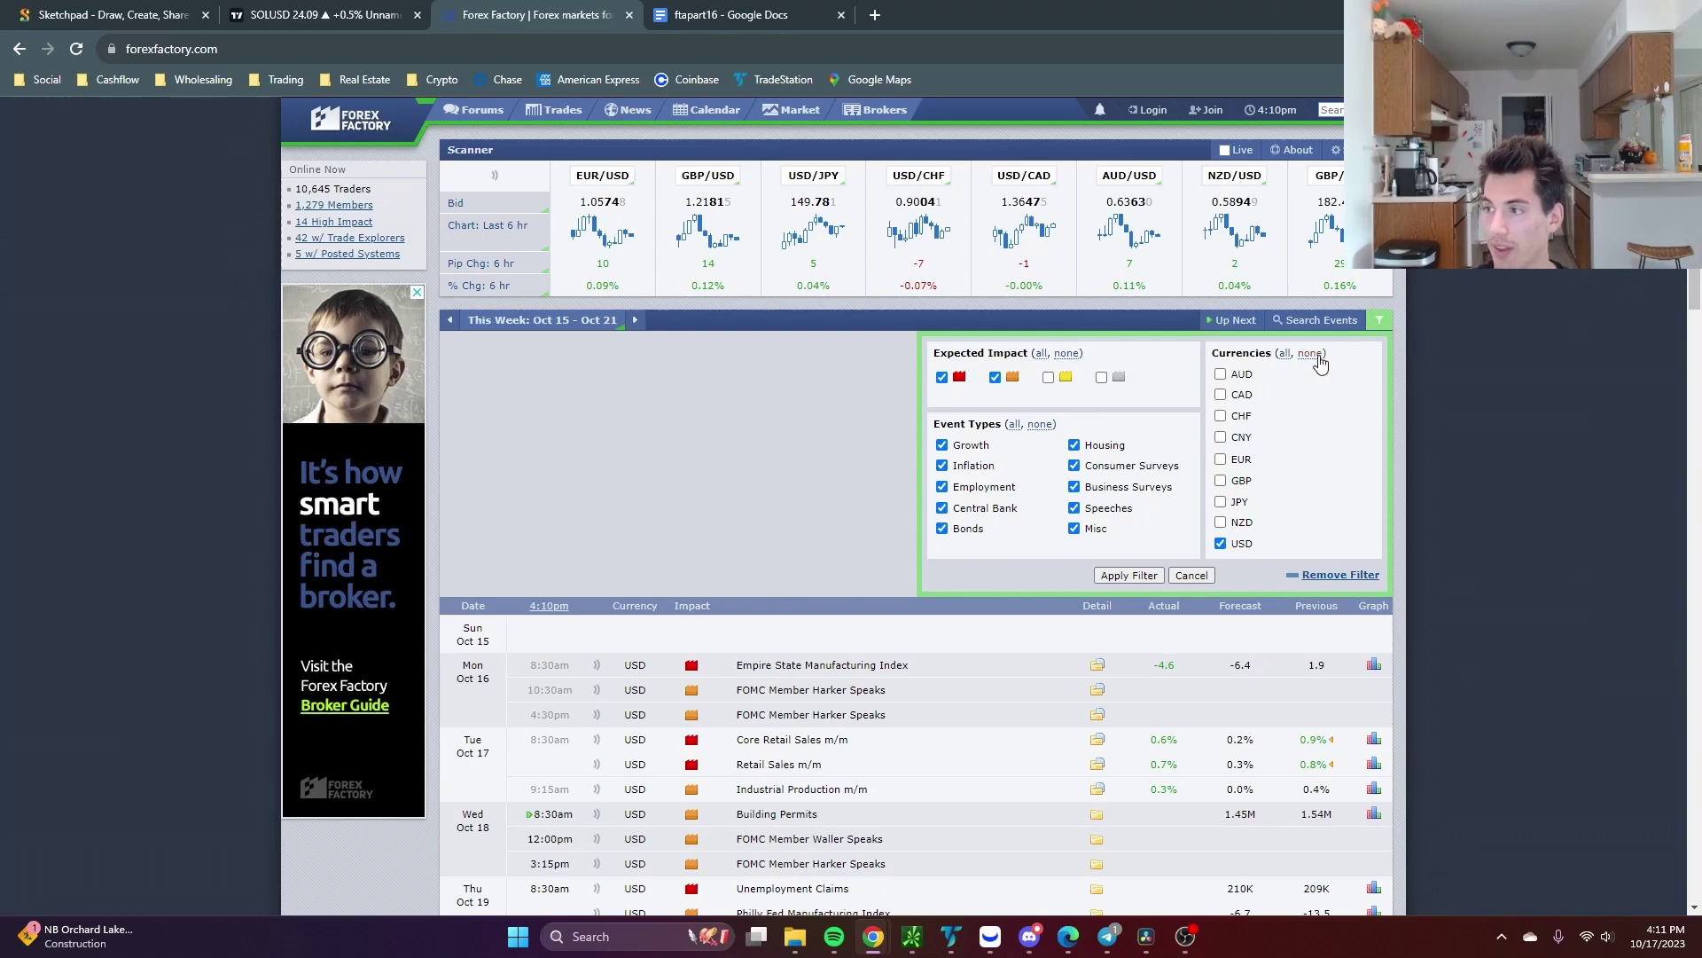
{"action": "left_click", "coordinate": [1191, 577]}
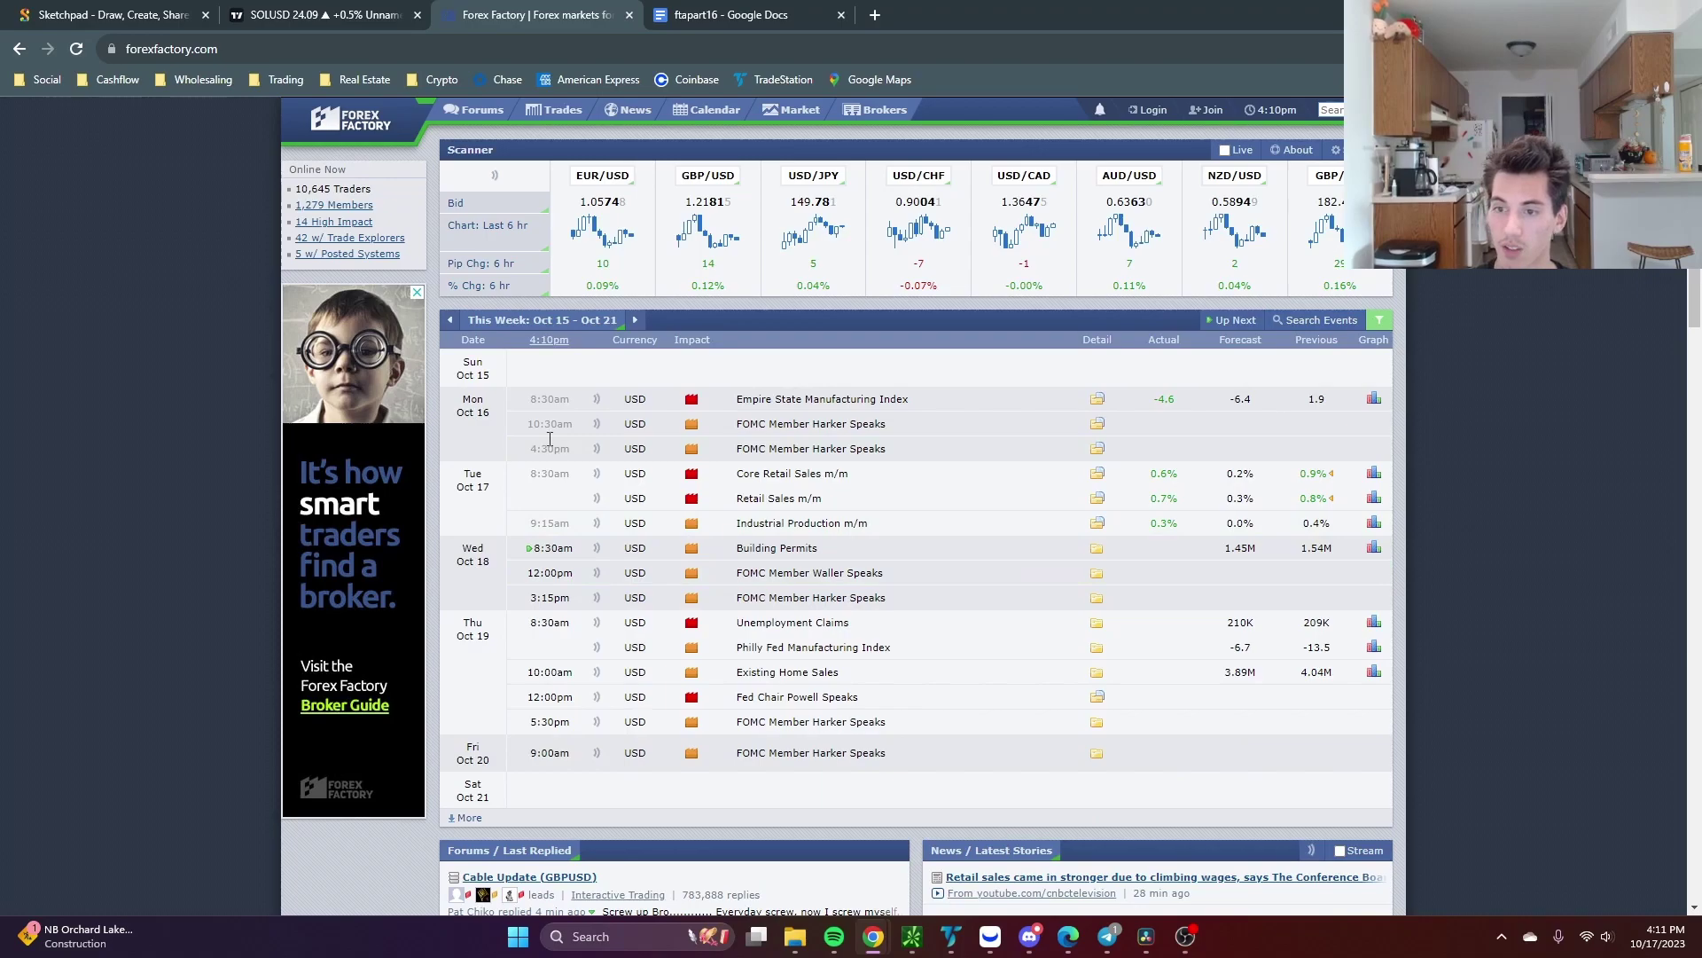
{"action": "left_click", "coordinate": [545, 320]}
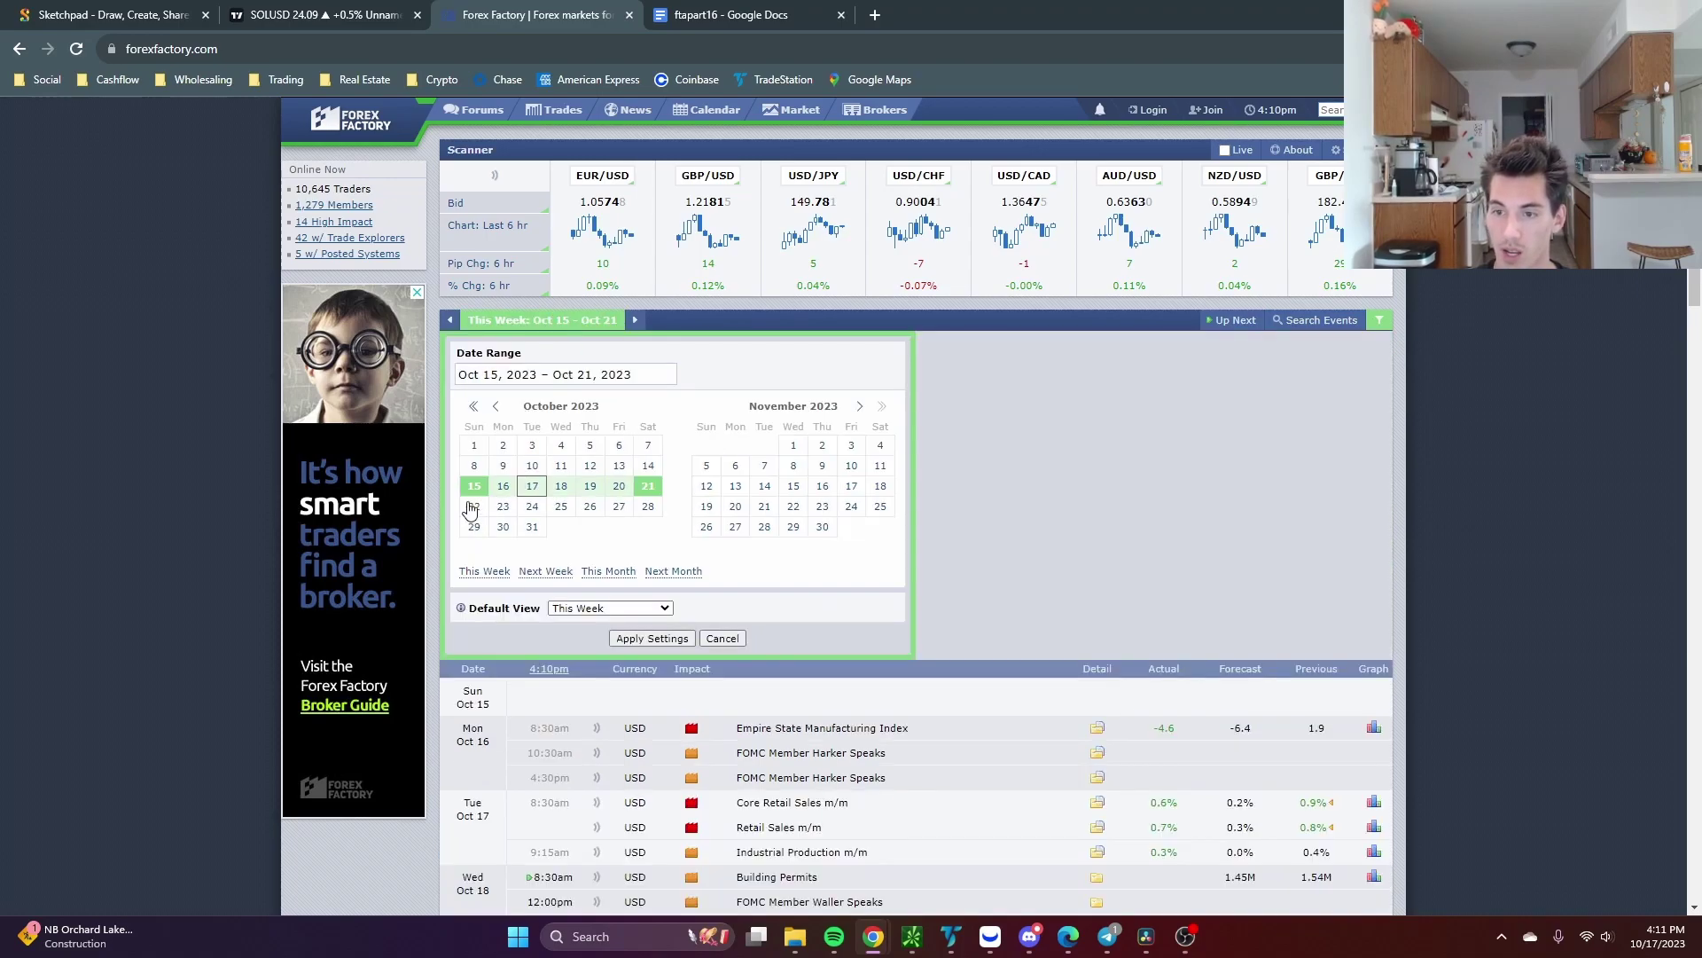
{"action": "left_click", "coordinate": [572, 610]}
{"action": "left_click", "coordinate": [722, 638]}
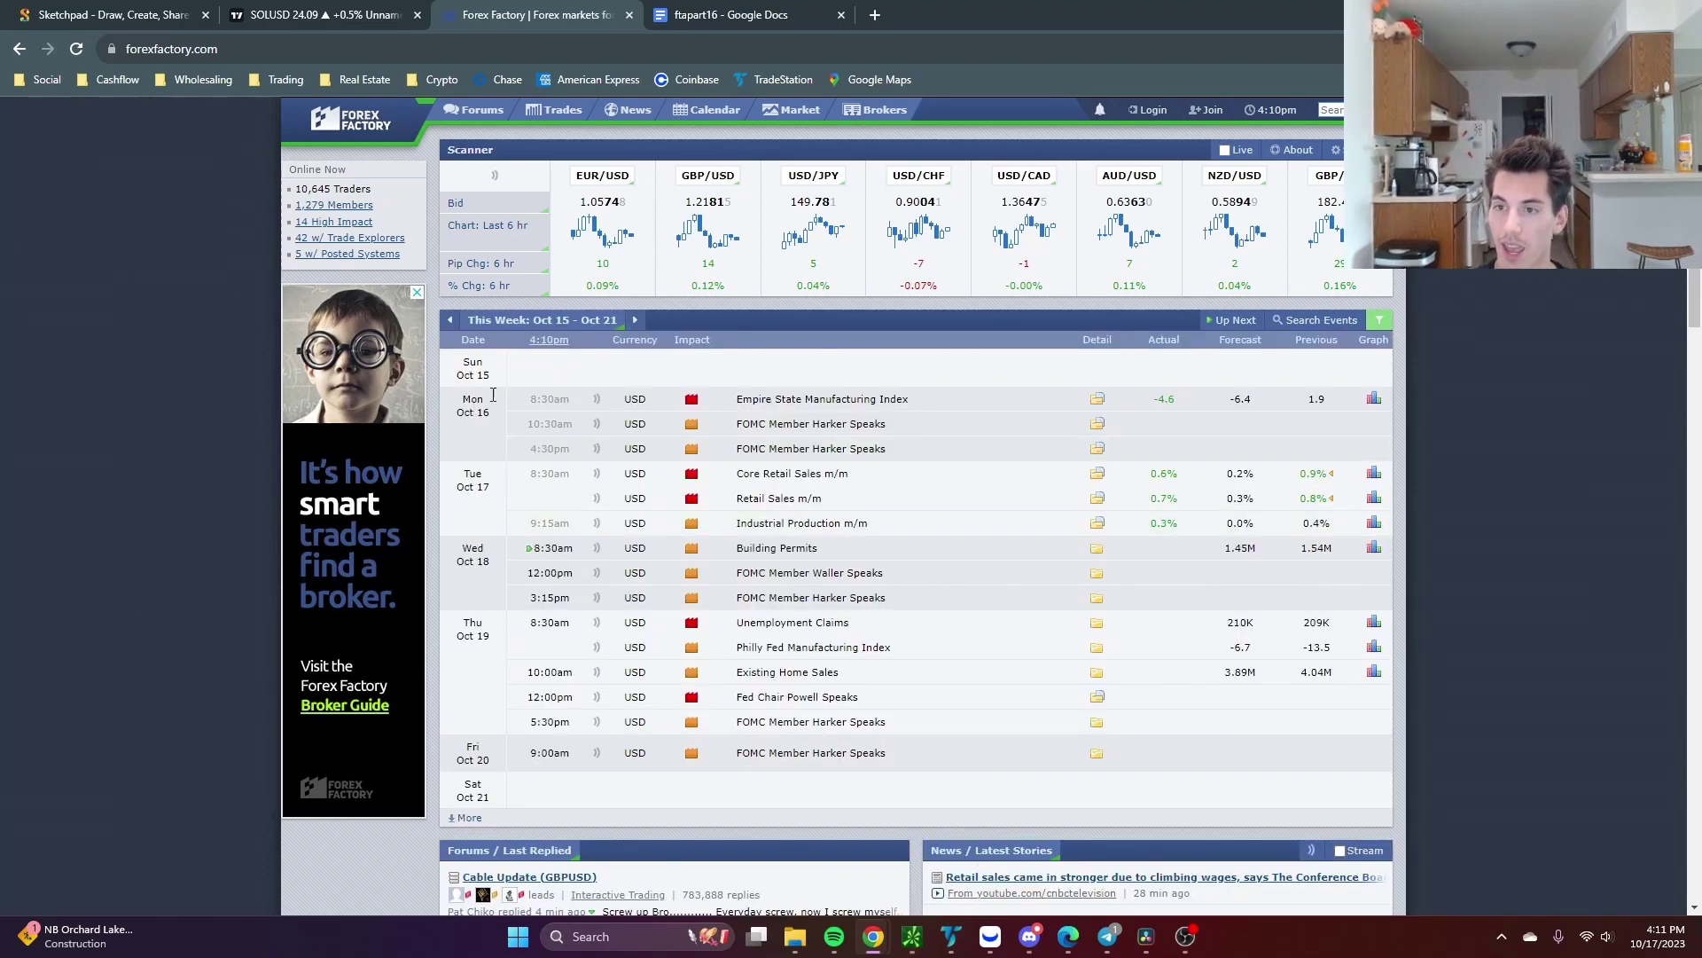
Step to next week, return to Oct 15–21, and highlight the Industrial Production m/m event.
{"action": "left_click", "coordinate": [636, 321]}
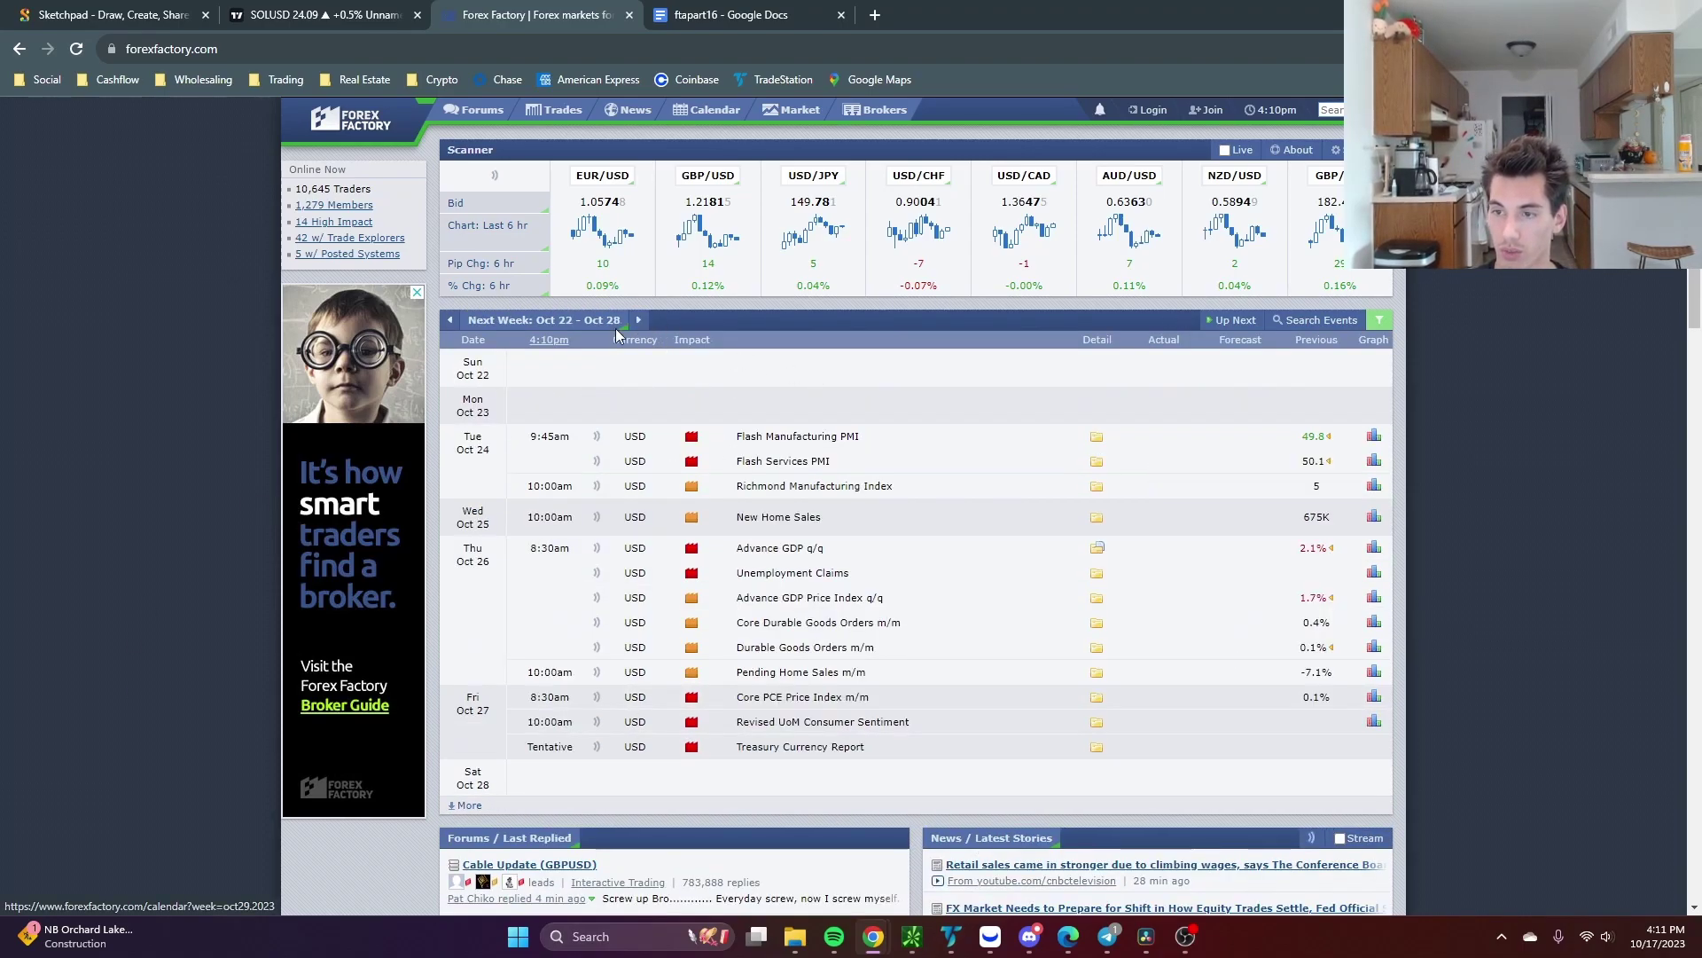
{"action": "left_click", "coordinate": [466, 328]}
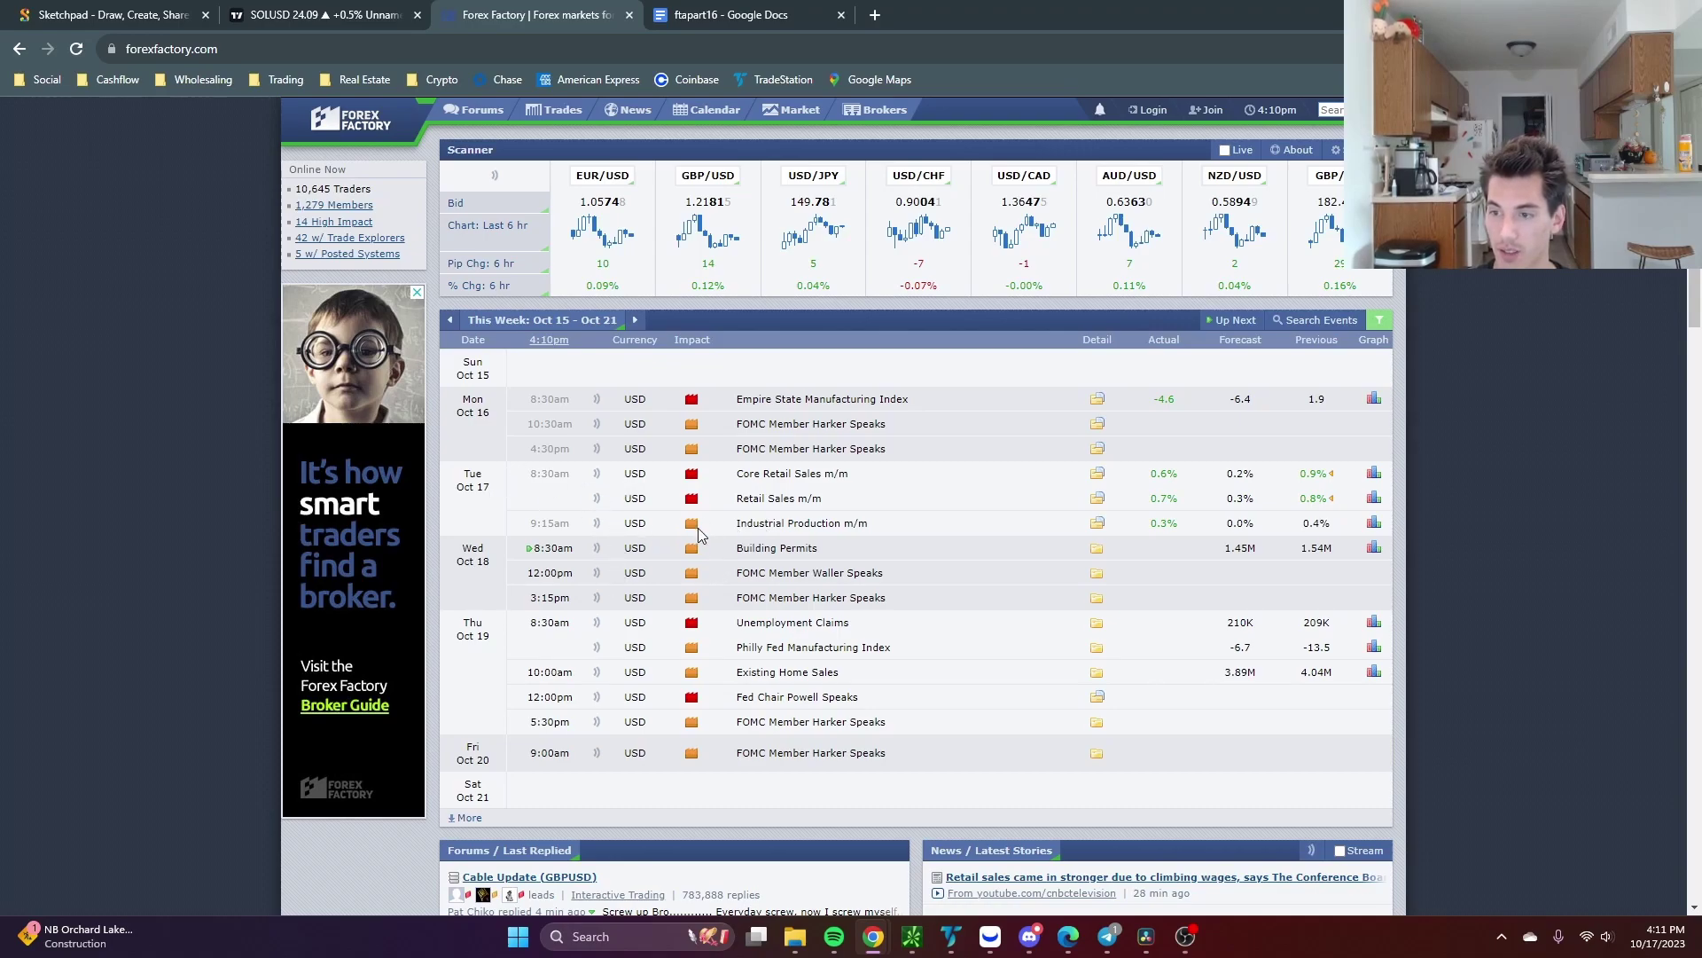
{"action": "left_click_drag", "start_coordinate": [735, 523], "coordinate": [769, 524]}
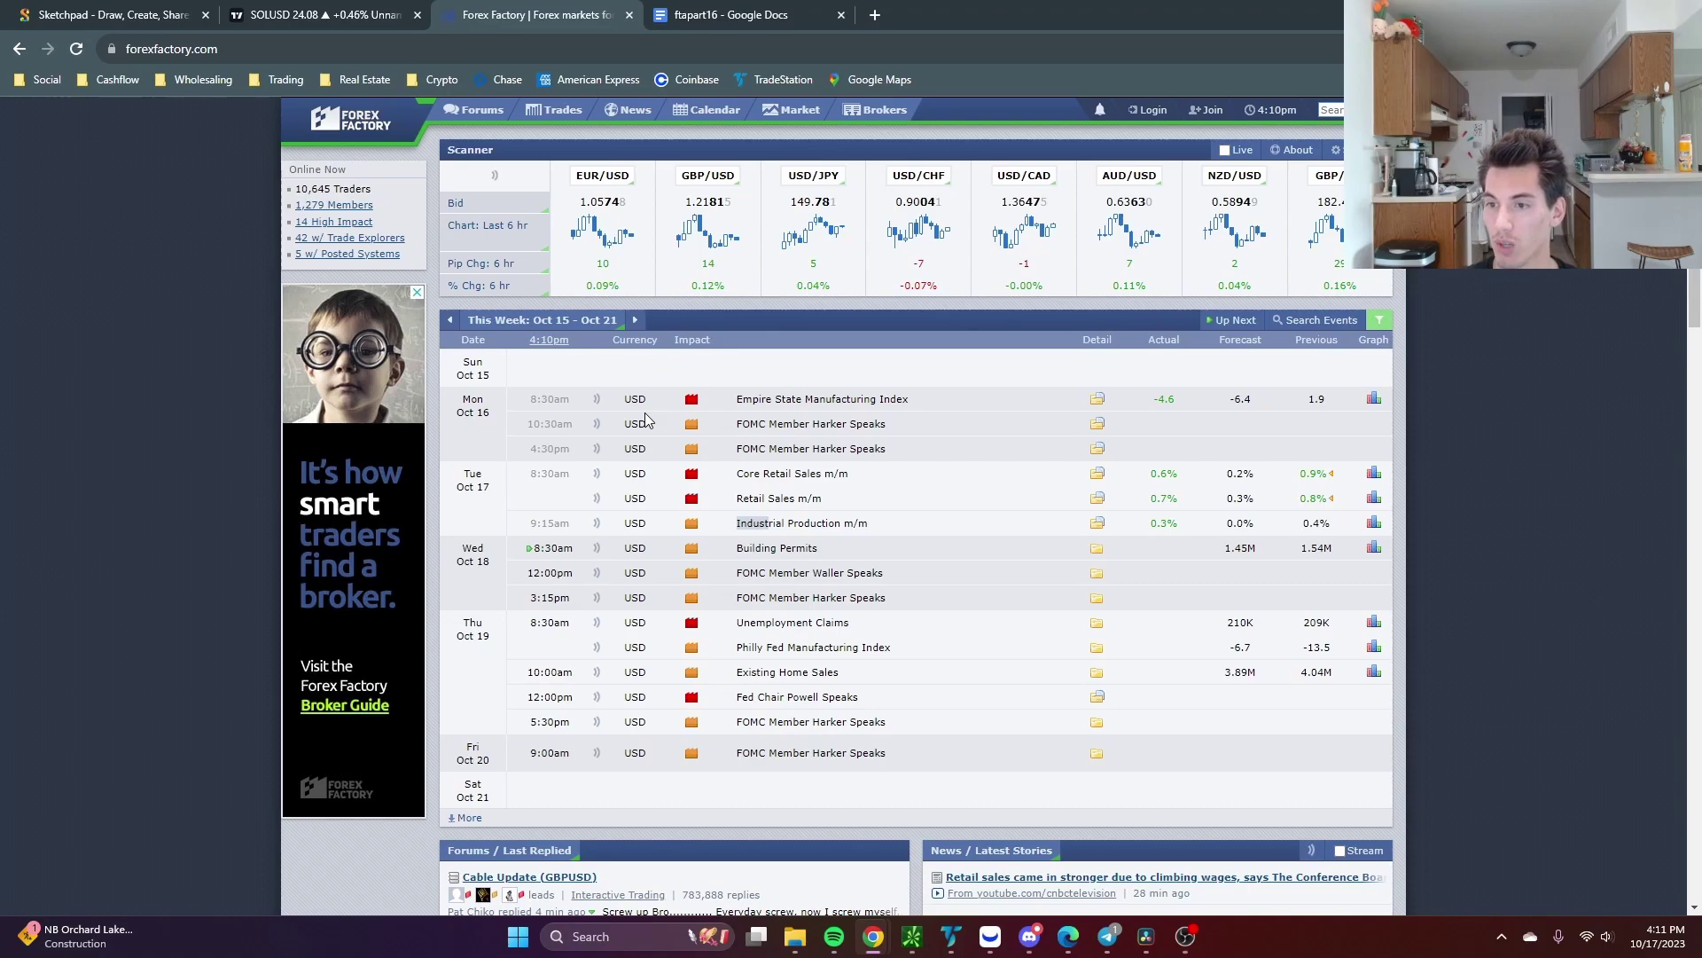
Reread checklist items 1 and 2 (Check for news), then bring up the SOLUSD TradingView chart.
{"action": "left_click", "coordinate": [770, 8]}
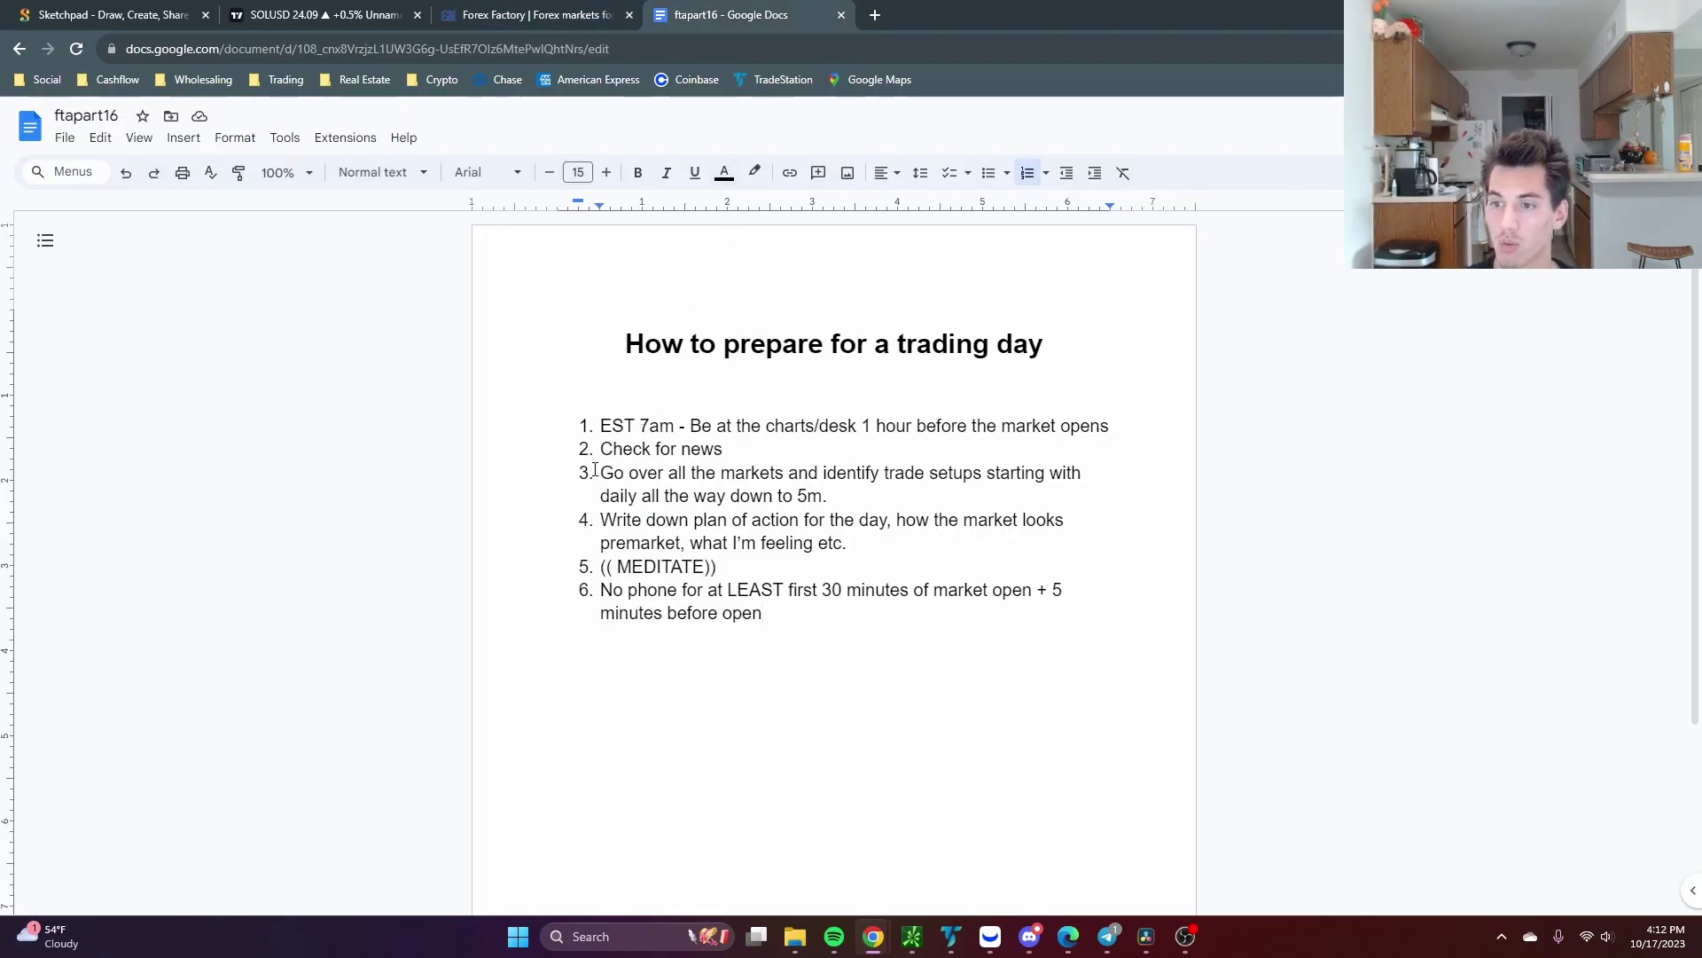
{"action": "left_click_drag", "start_coordinate": [694, 425], "coordinate": [1109, 426]}
{"action": "left_click_drag", "start_coordinate": [601, 448], "coordinate": [723, 448]}
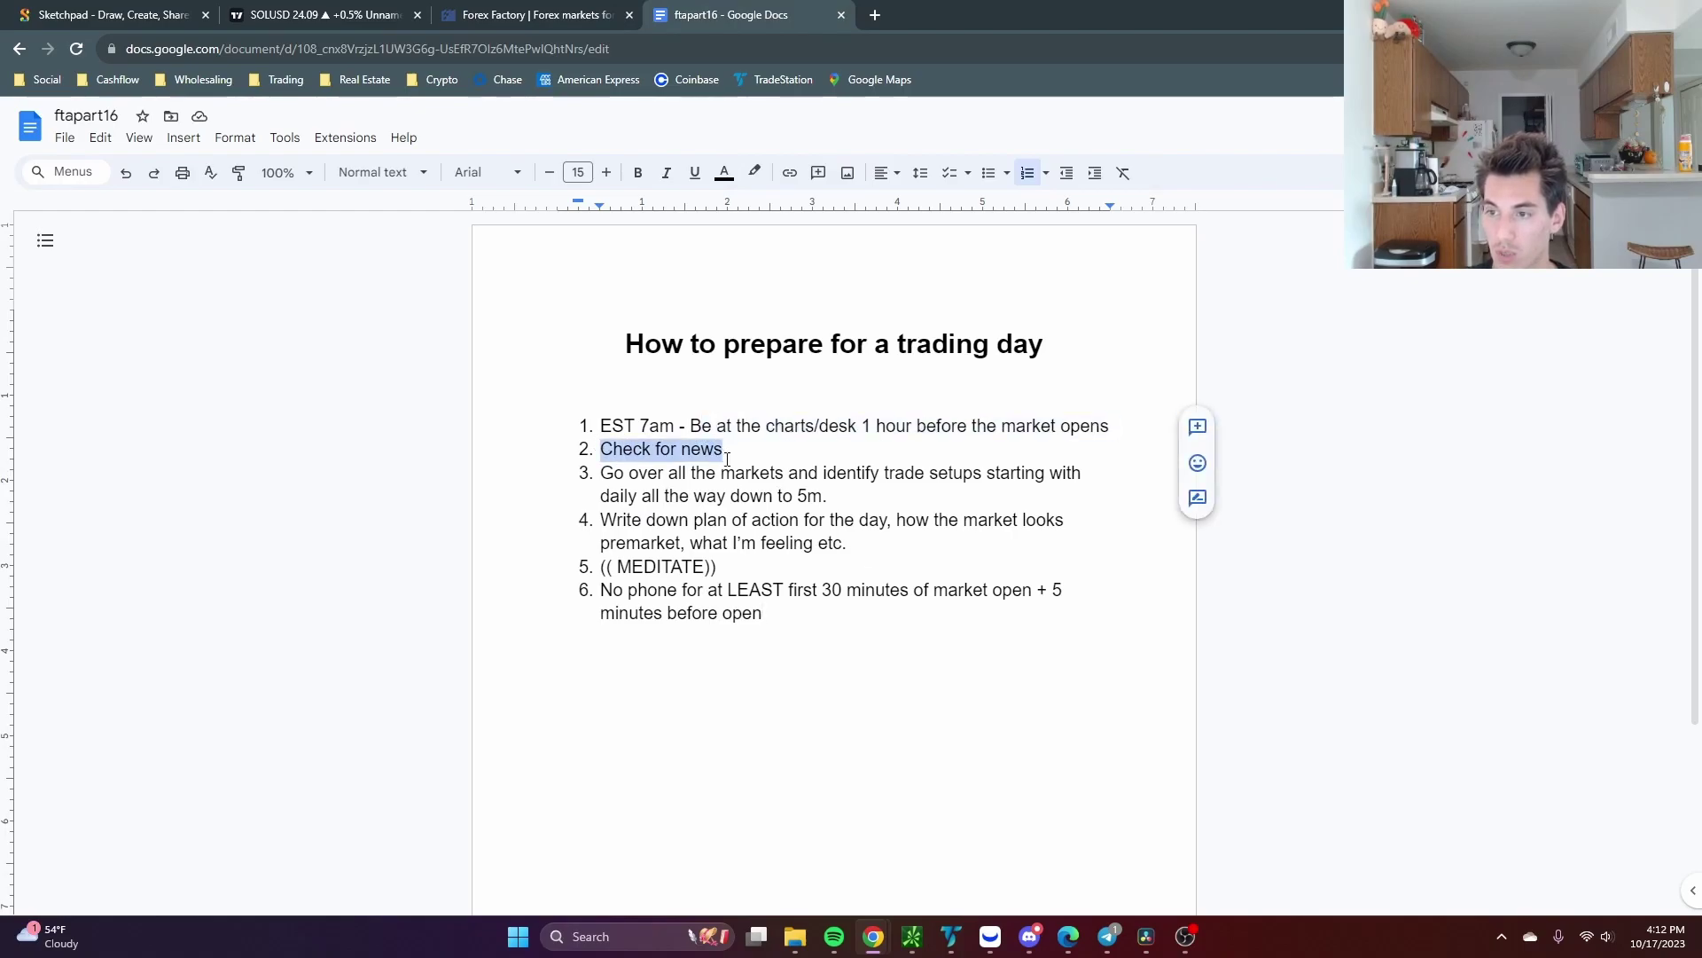
{"action": "left_click", "coordinate": [700, 448]}
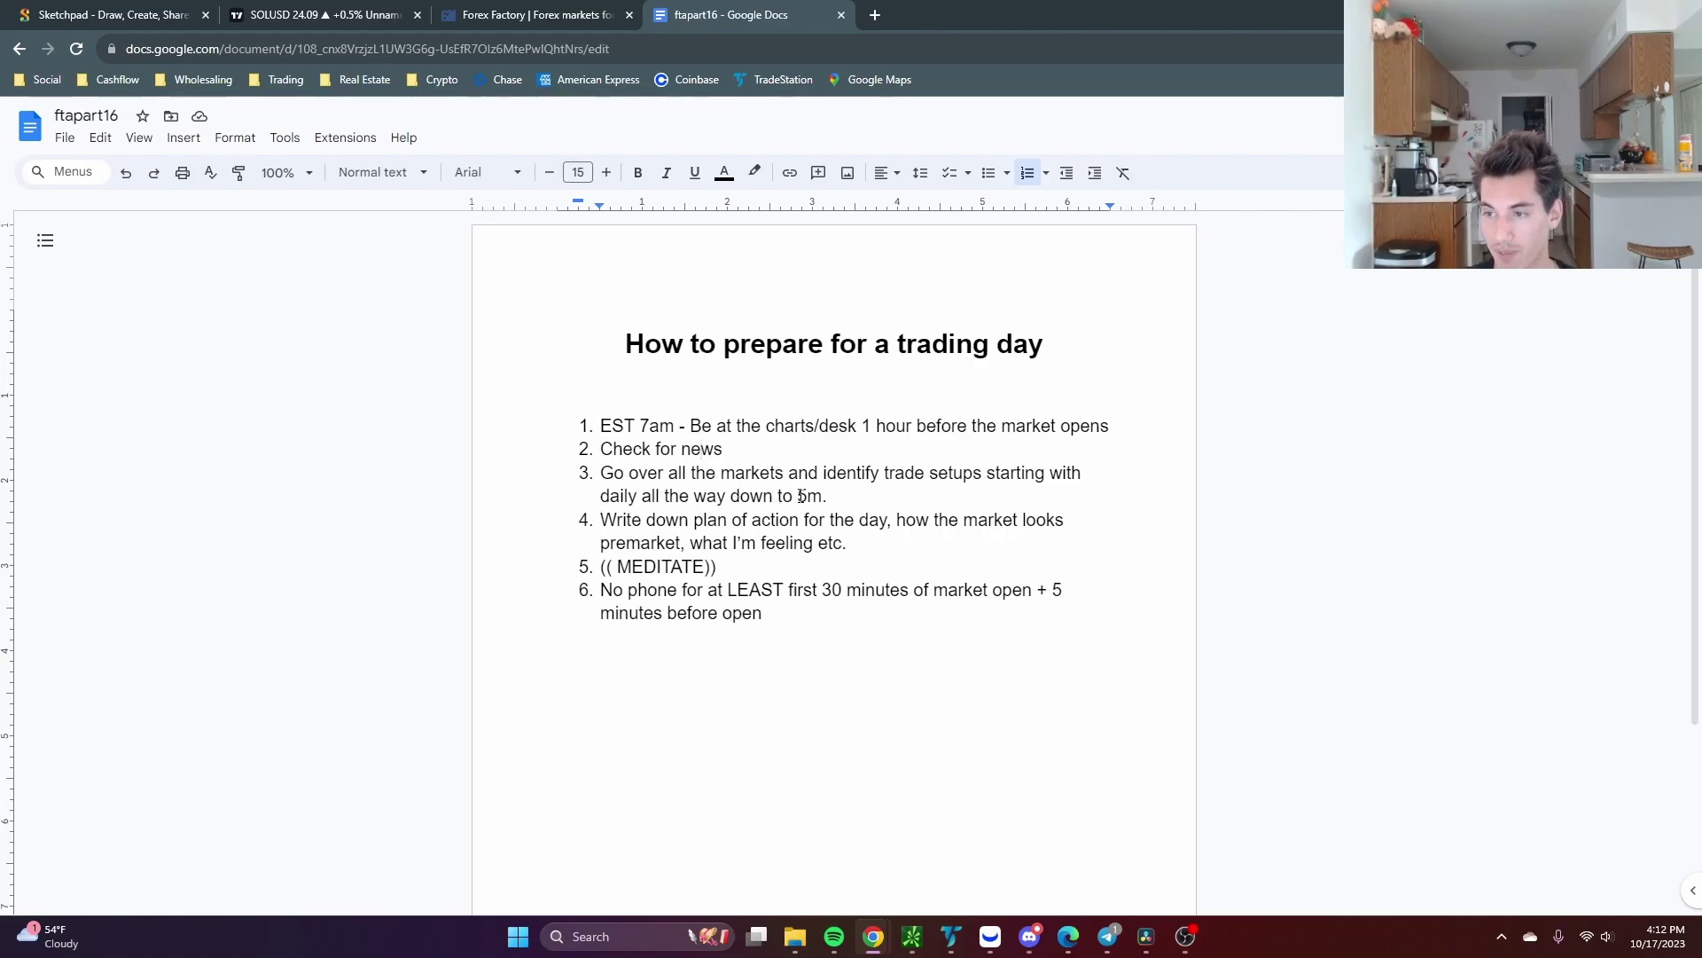
{"action": "left_click", "coordinate": [911, 937]}
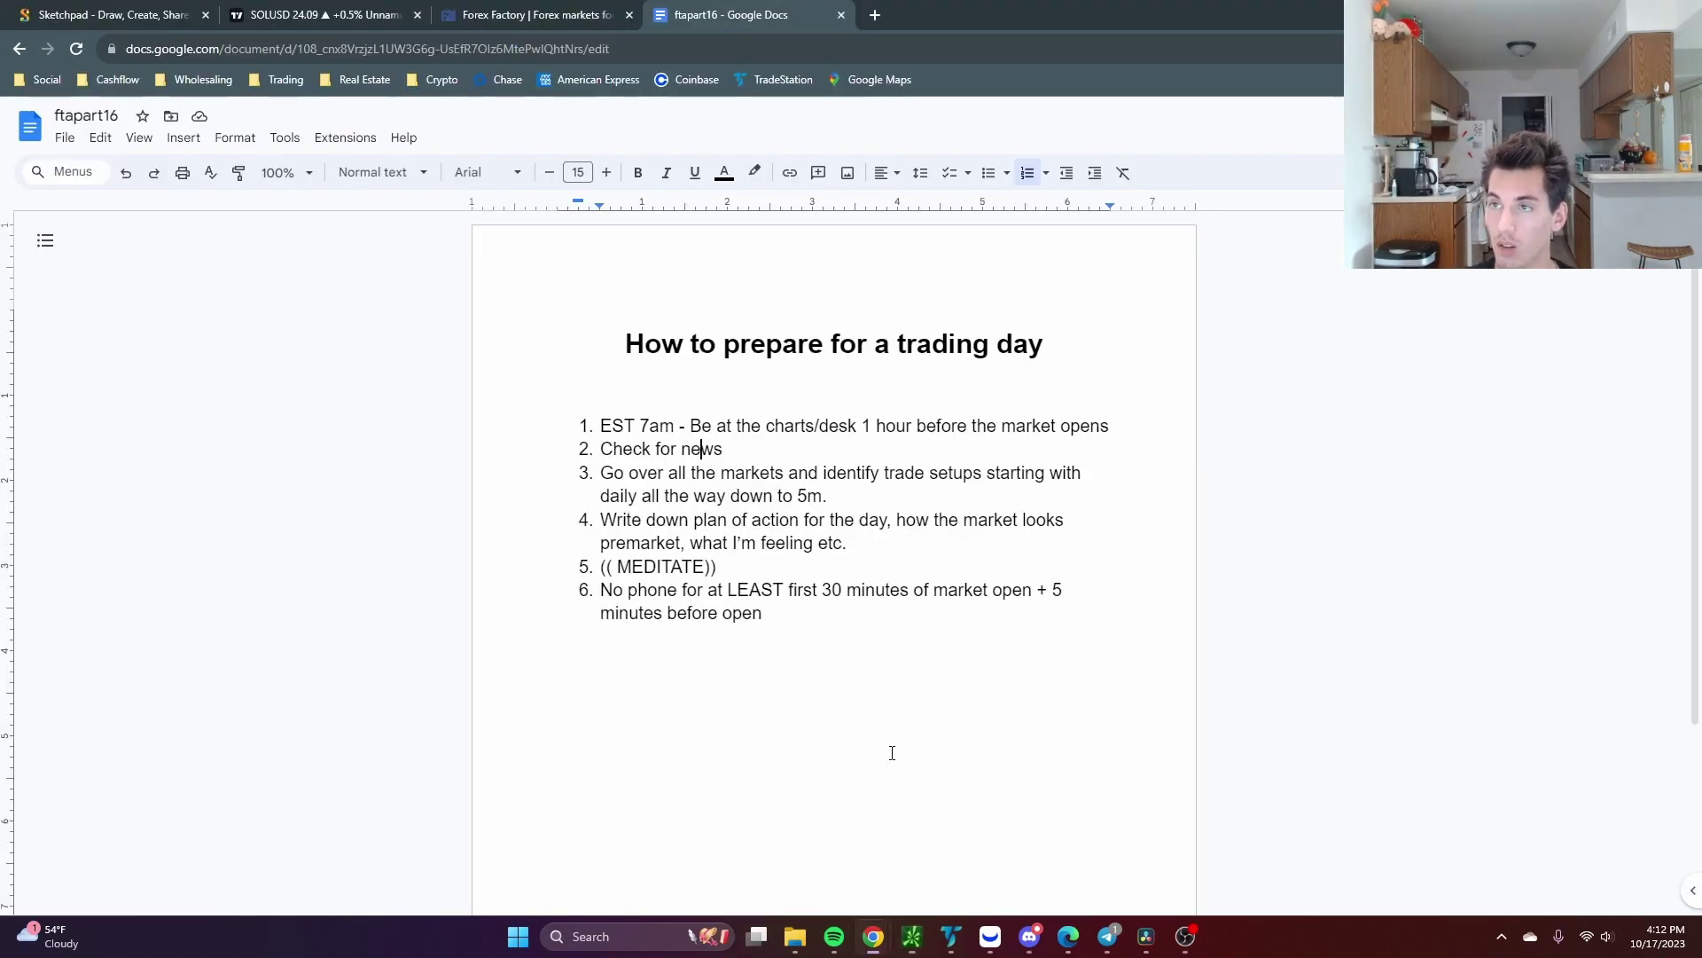
{"action": "left_click_drag", "start_coordinate": [358, 7], "coordinate": [749, 14]}
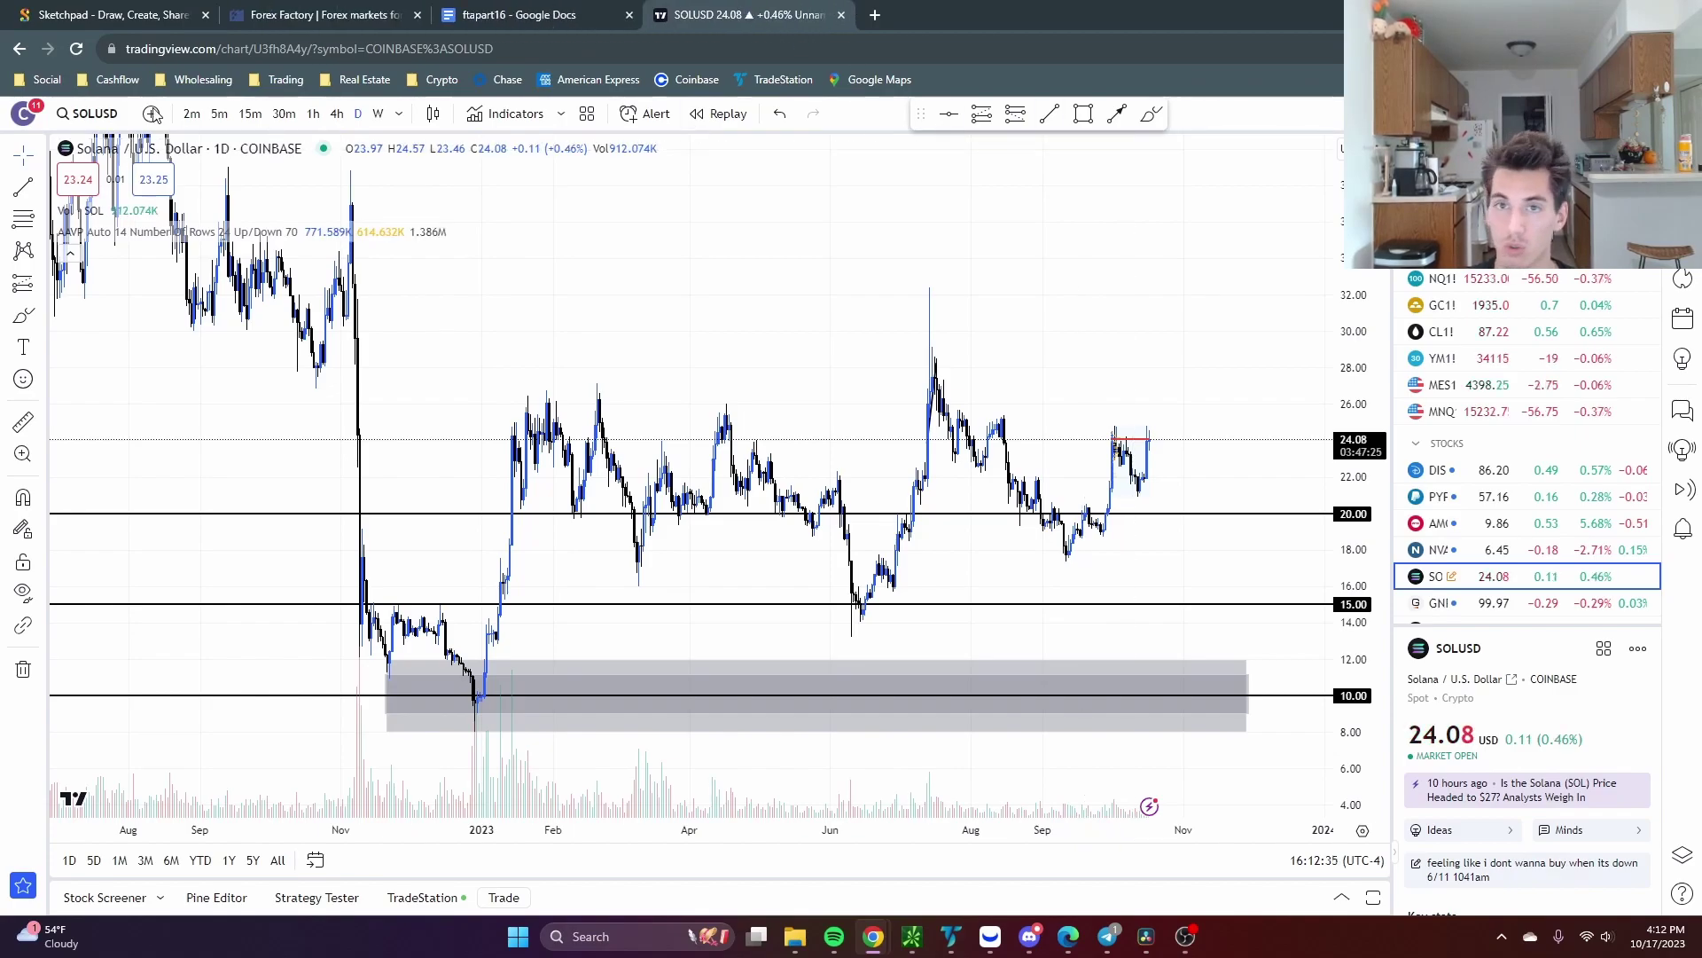
Switch the chart to ES1! futures and zoom and stretch the daily view.
{"action": "type", "text": "ES1!"}
{"action": "key", "text": "Return"}
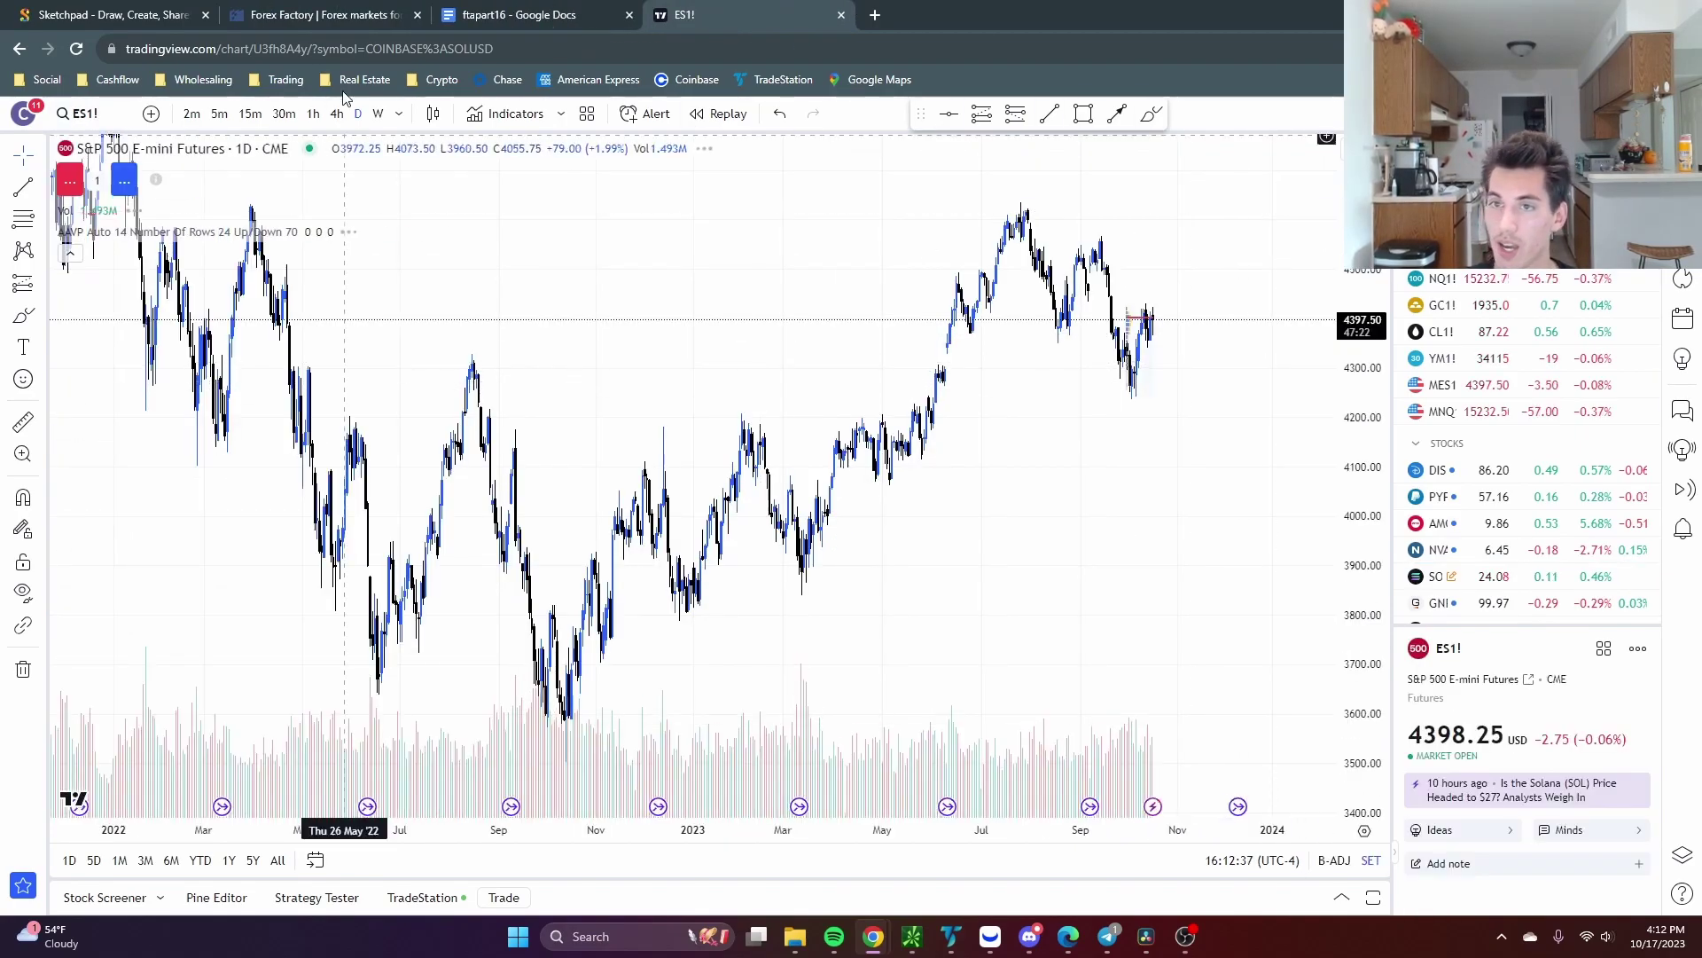
{"action": "scroll", "coordinate": [931, 399], "scroll_direction": "up", "scroll_amount": 3}
{"action": "scroll", "coordinate": [801, 406], "scroll_direction": "up", "scroll_amount": 3}
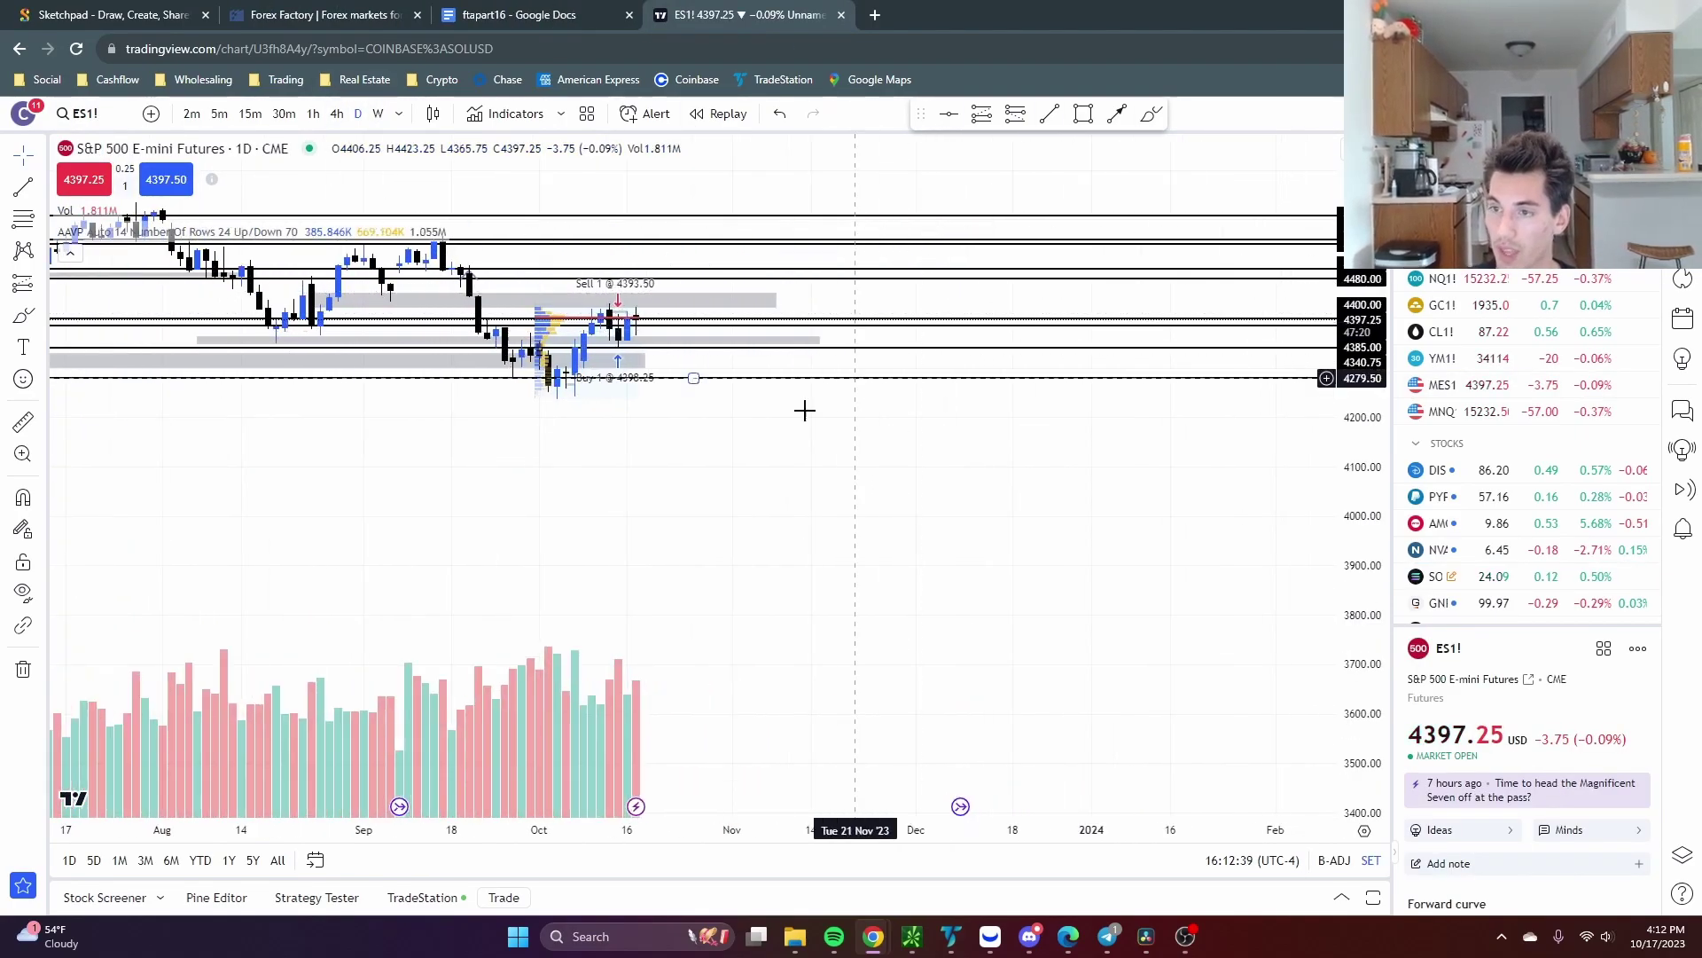
{"action": "scroll", "coordinate": [1069, 633], "scroll_direction": "down", "scroll_amount": 1}
{"action": "scroll", "coordinate": [1069, 633], "scroll_direction": "down", "scroll_amount": 3}
{"action": "left_click_drag", "start_coordinate": [1223, 577], "coordinate": [1201, 369]}
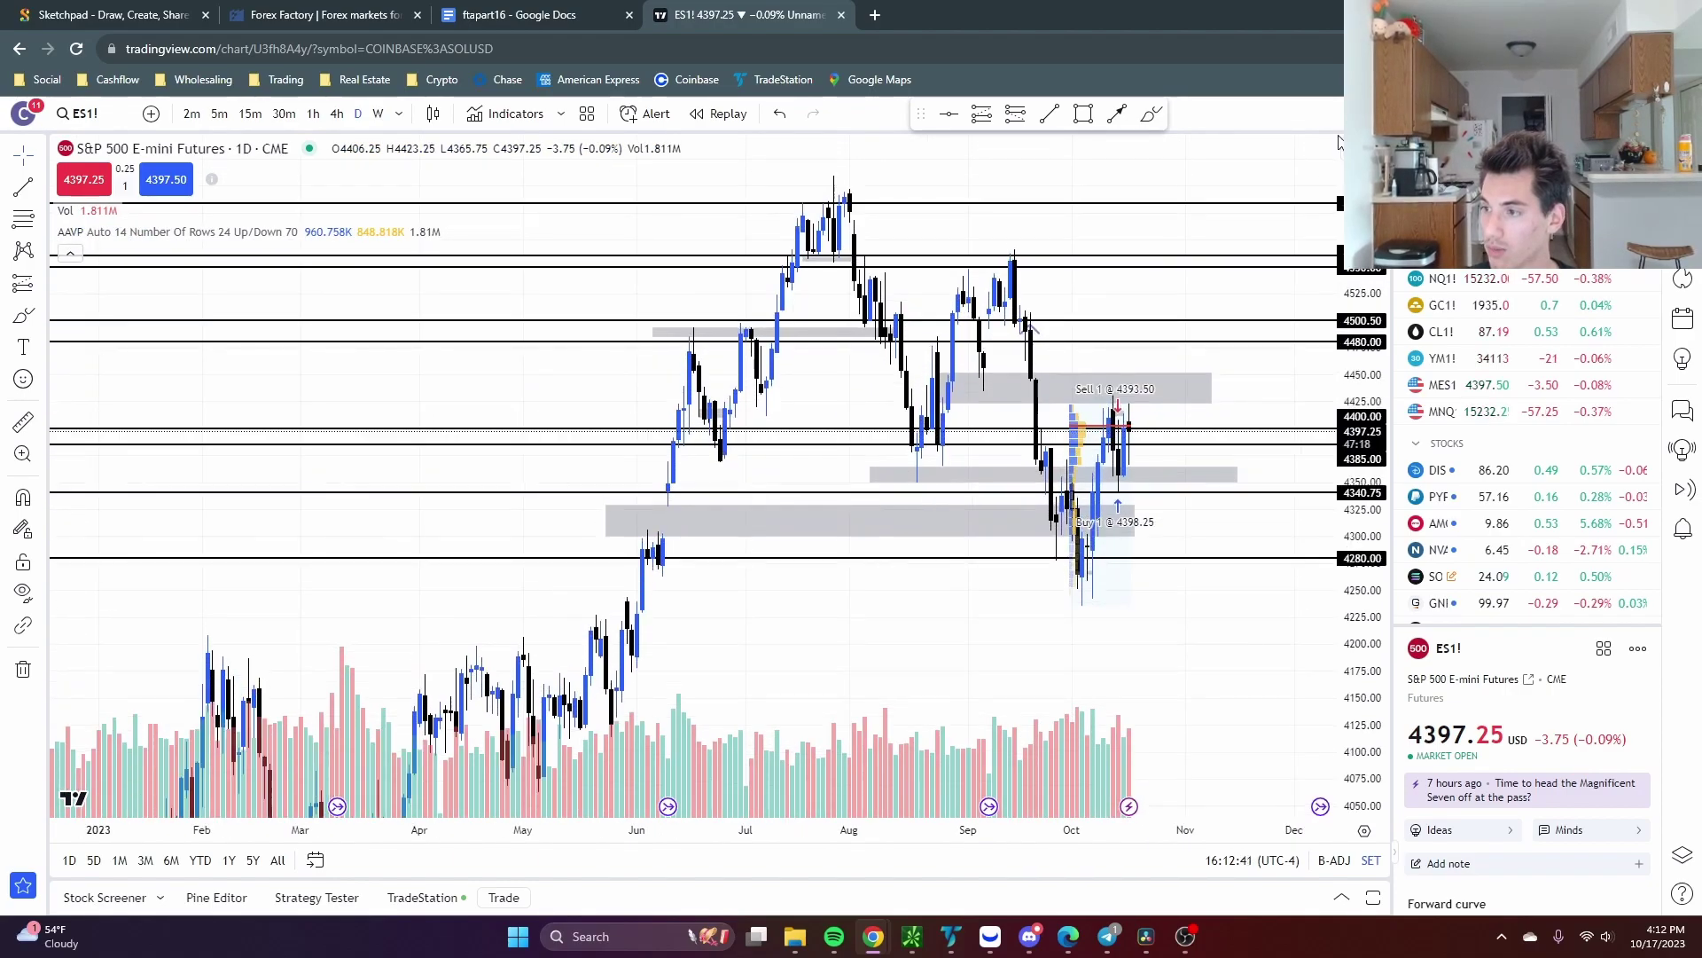
{"action": "scroll", "coordinate": [1201, 369], "scroll_direction": "up", "scroll_amount": 2}
{"action": "scroll", "coordinate": [825, 589], "scroll_direction": "up", "scroll_amount": 2}
{"action": "scroll", "coordinate": [901, 597], "scroll_direction": "up", "scroll_amount": 1}
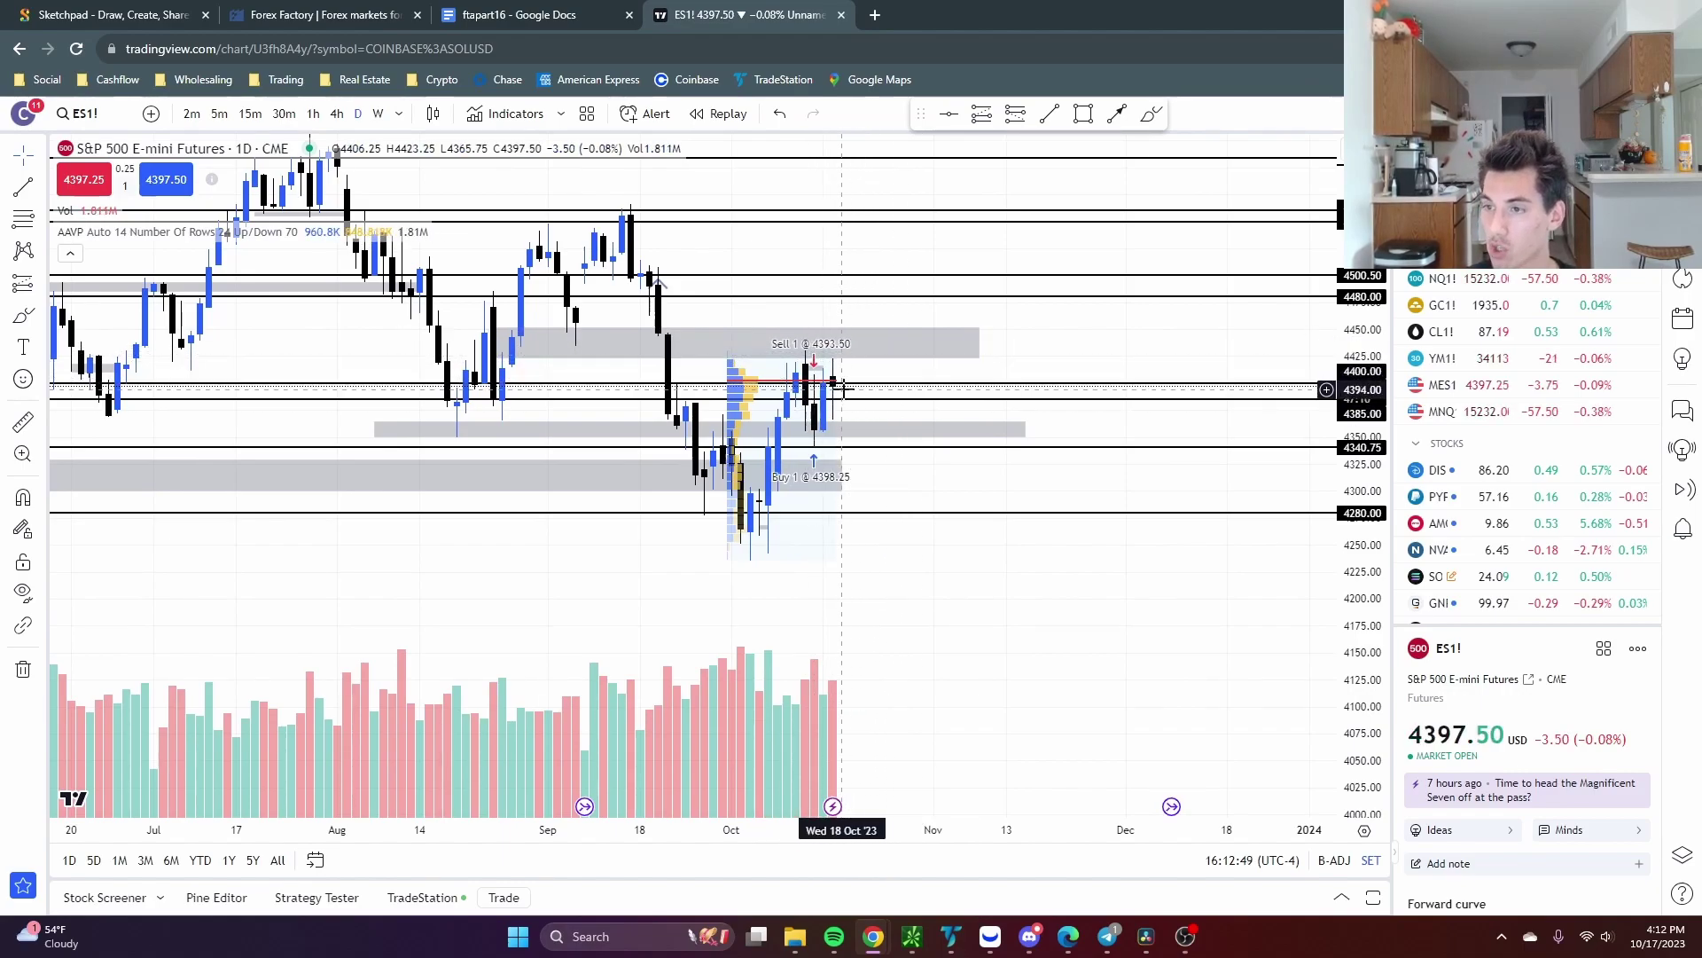
Change ES1! to hourly candles and zoom in on price.
{"action": "left_click", "coordinate": [313, 114]}
{"action": "scroll", "coordinate": [958, 521], "scroll_direction": "down", "scroll_amount": 5}
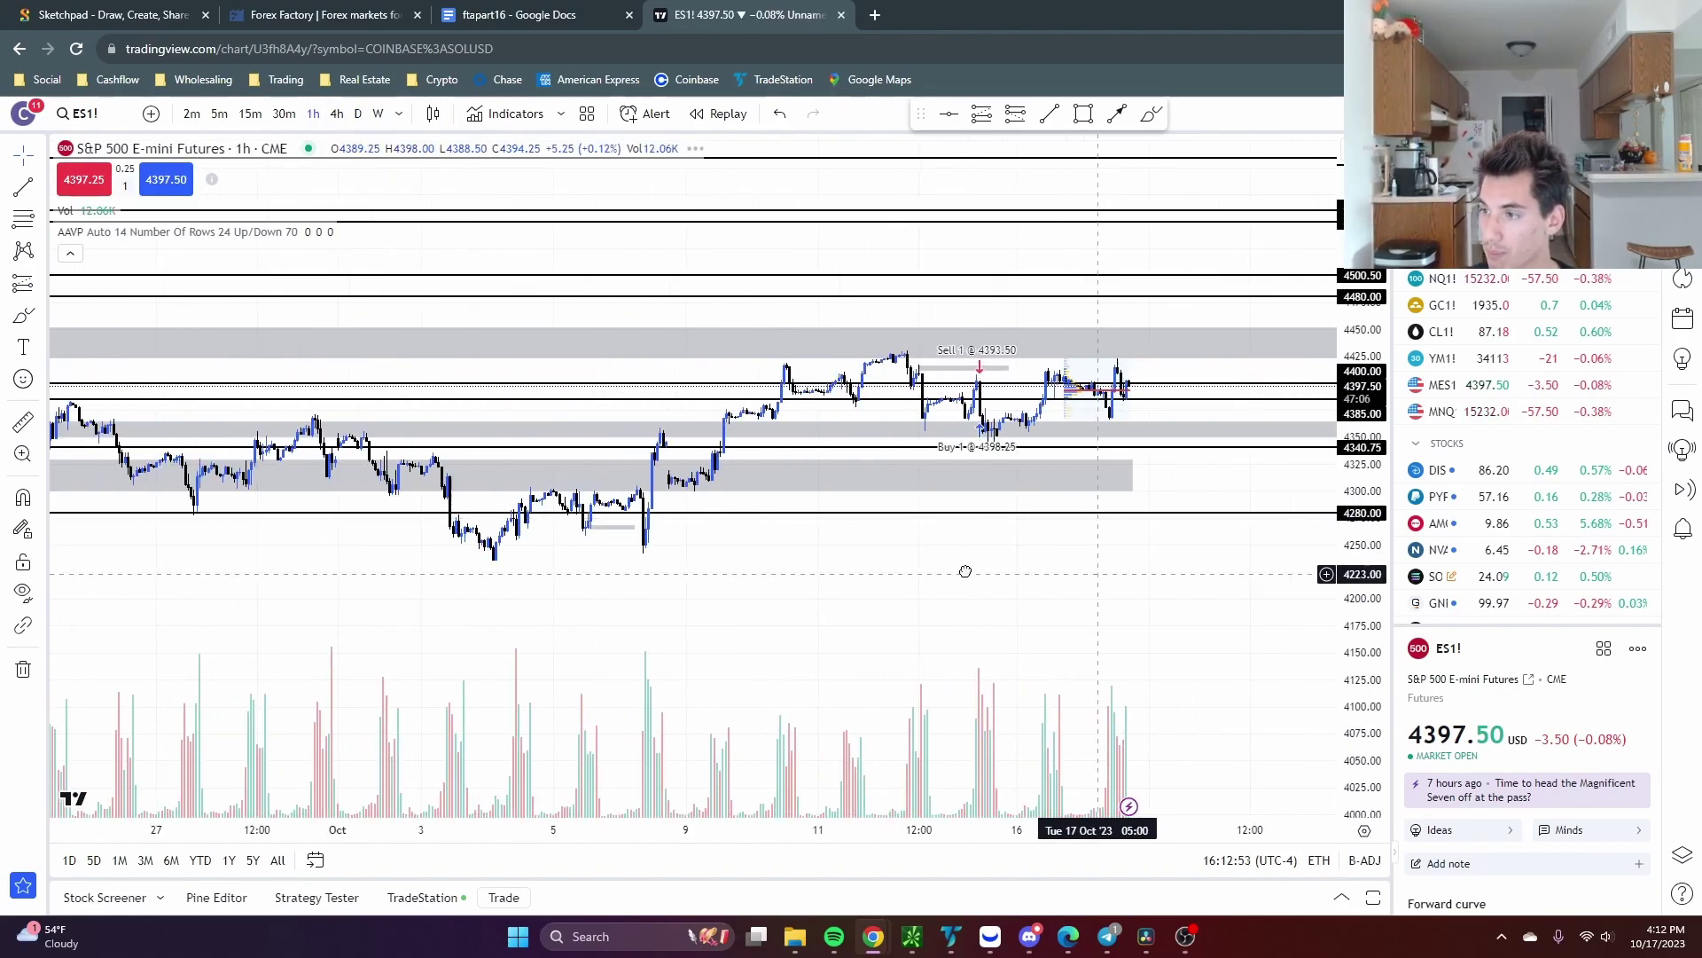
{"action": "scroll", "coordinate": [896, 577], "scroll_direction": "down", "scroll_amount": 3}
{"action": "left_click_drag", "start_coordinate": [1346, 390], "coordinate": [1339, 266]}
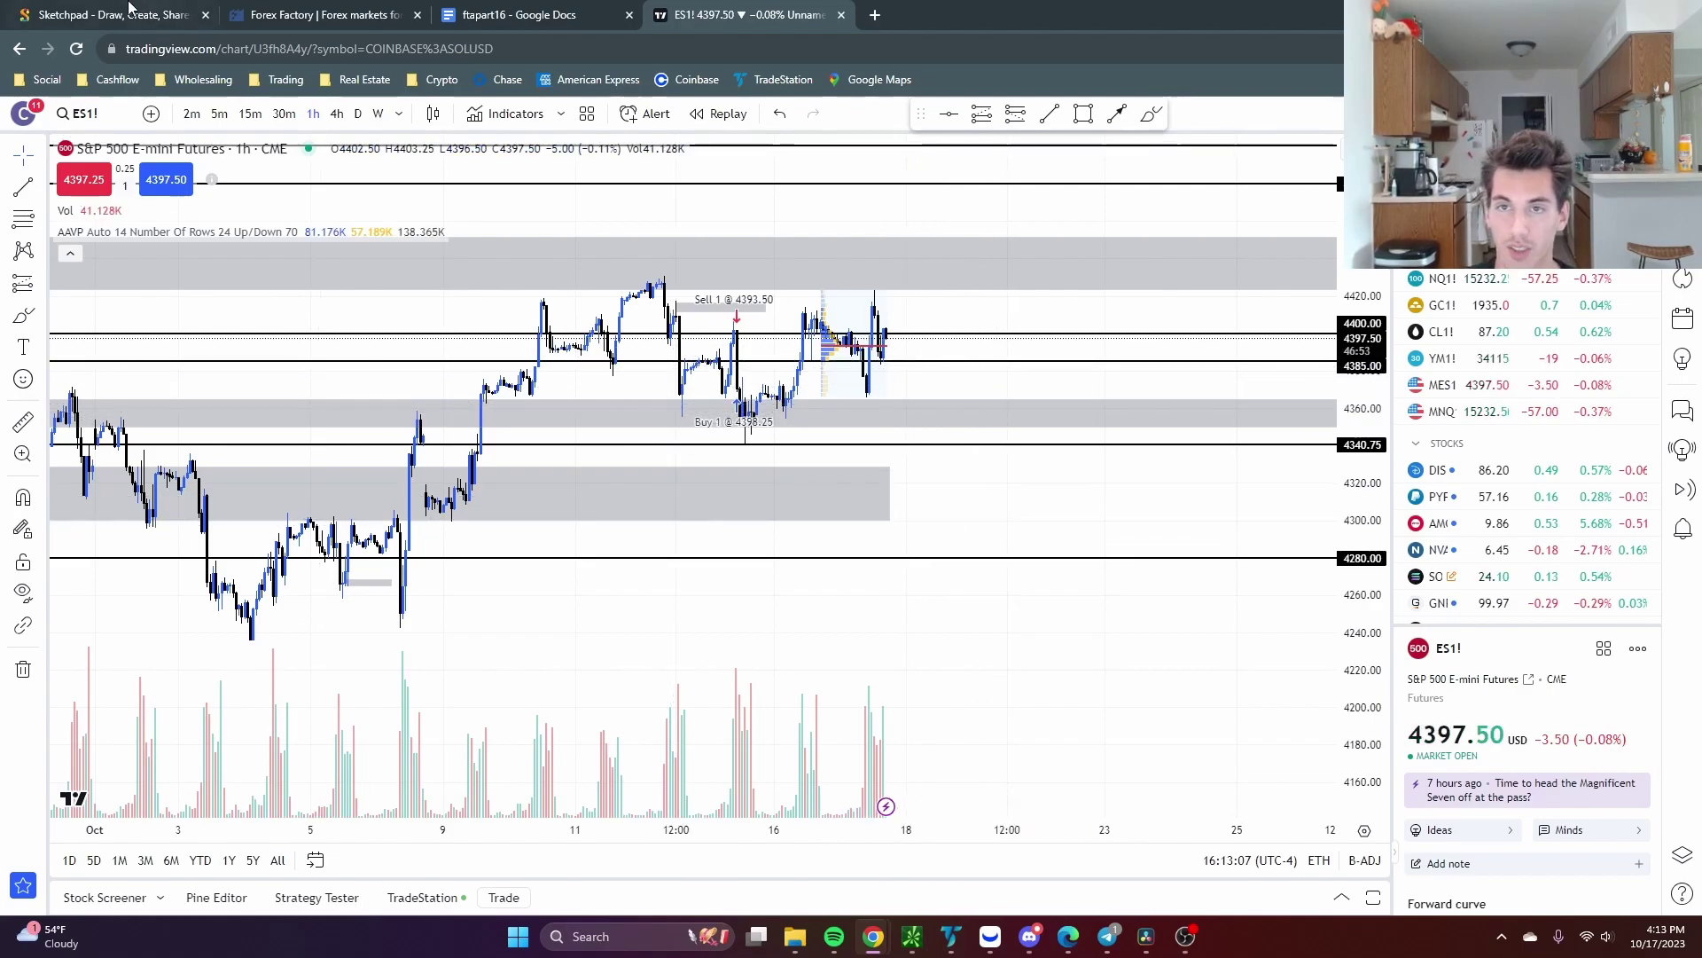
Change ES1! to five-minute candles and frame the recent price action.
{"action": "left_click", "coordinate": [229, 113]}
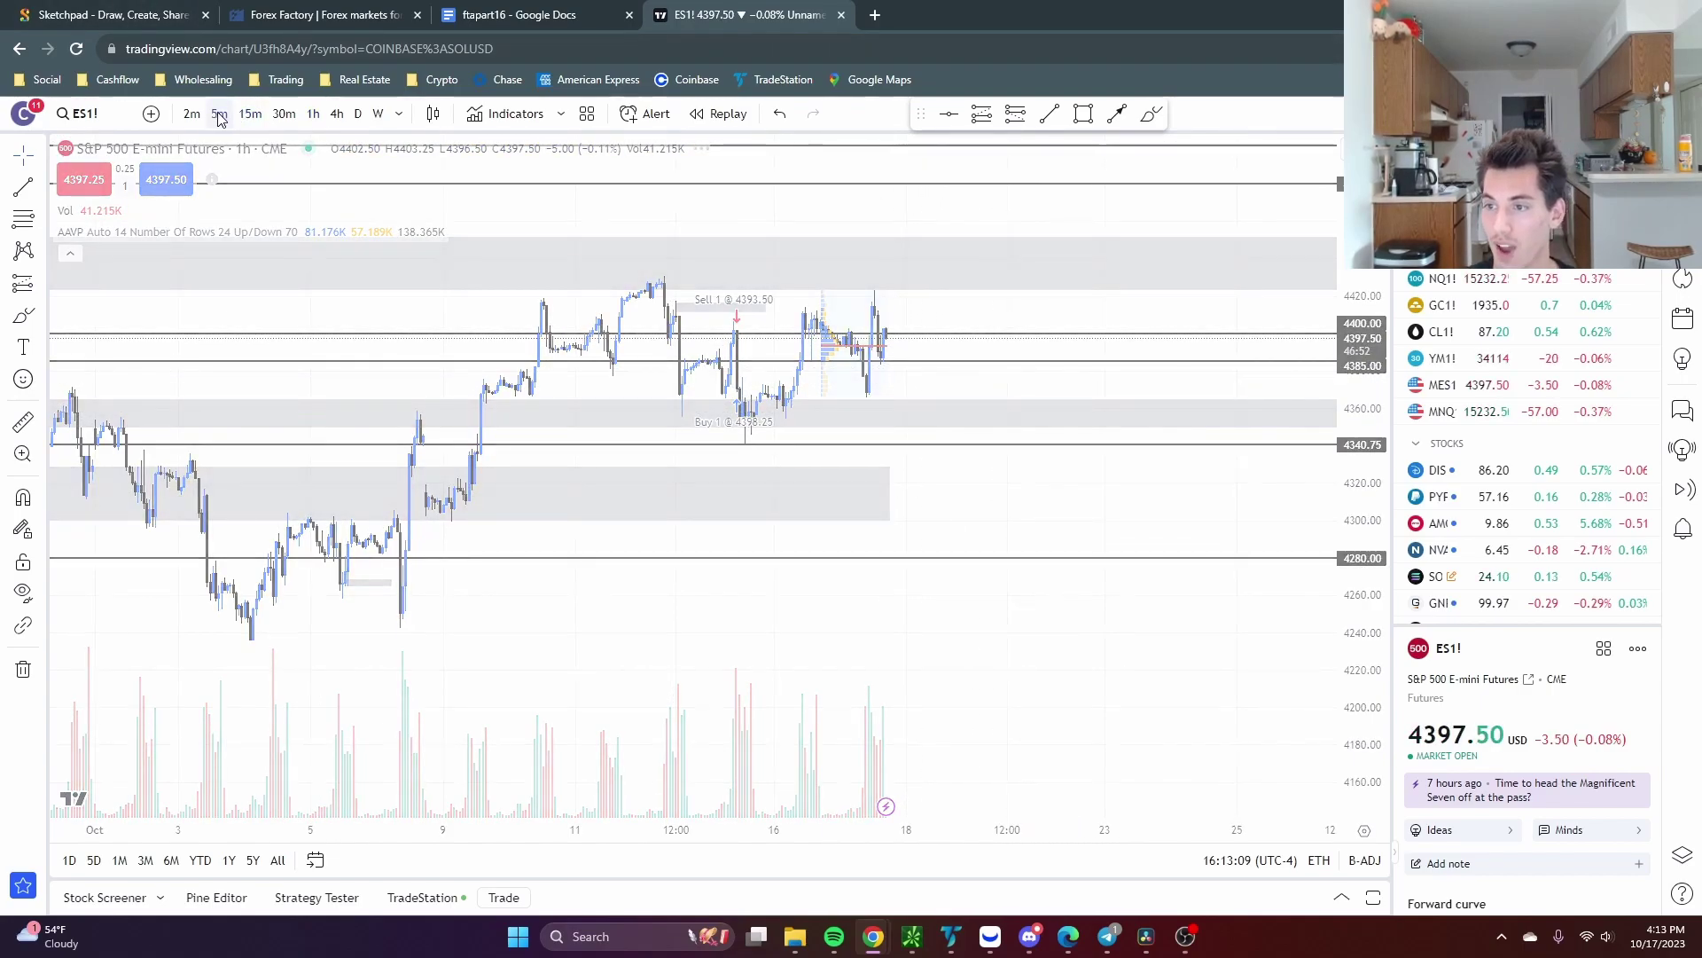
{"action": "left_click", "coordinate": [219, 117]}
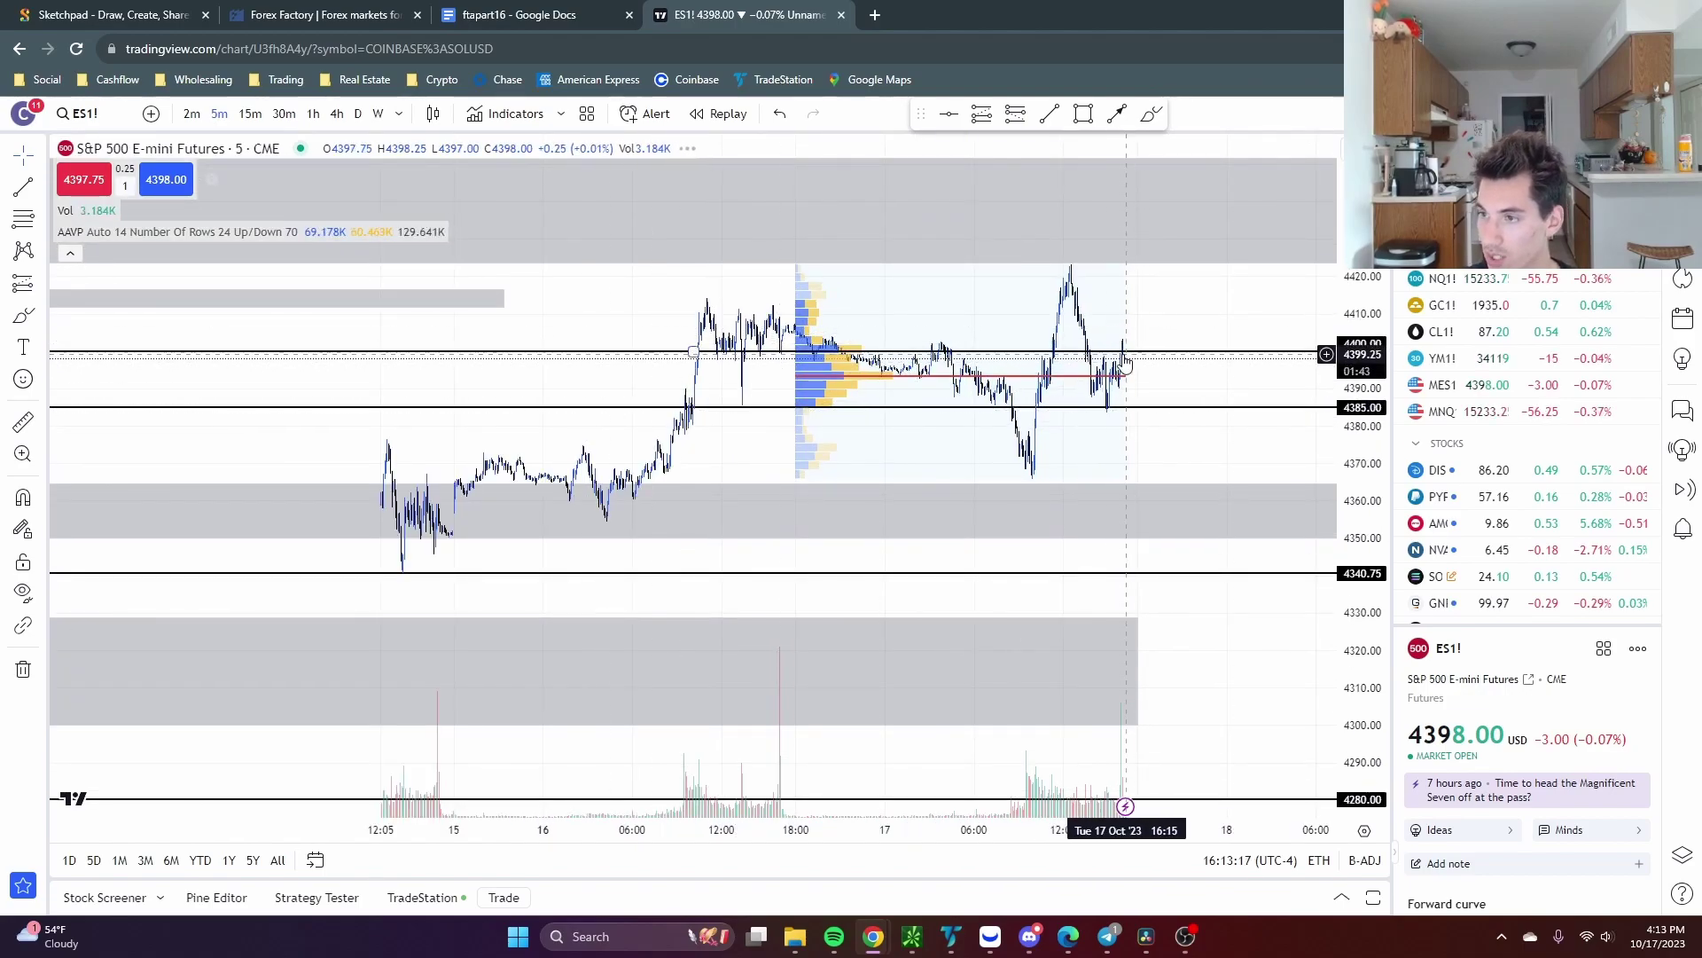
{"action": "scroll", "coordinate": [1126, 354], "scroll_direction": "up", "scroll_amount": 5}
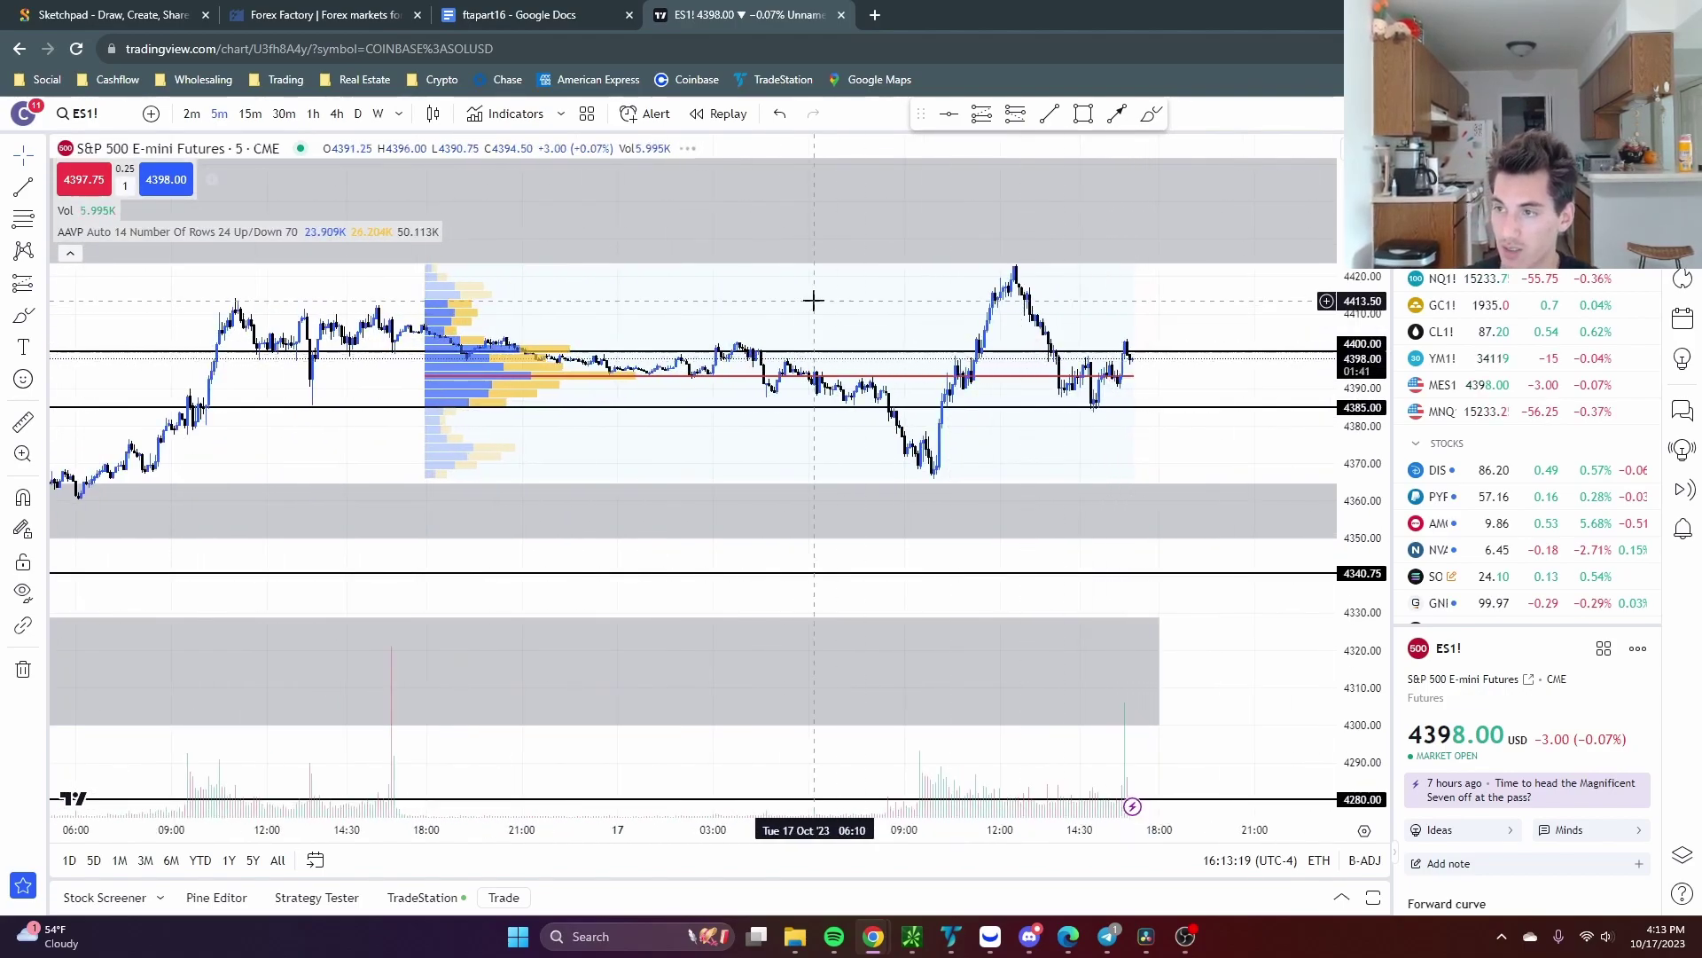
{"action": "left_click_drag", "start_coordinate": [1135, 334], "coordinate": [1215, 364]}
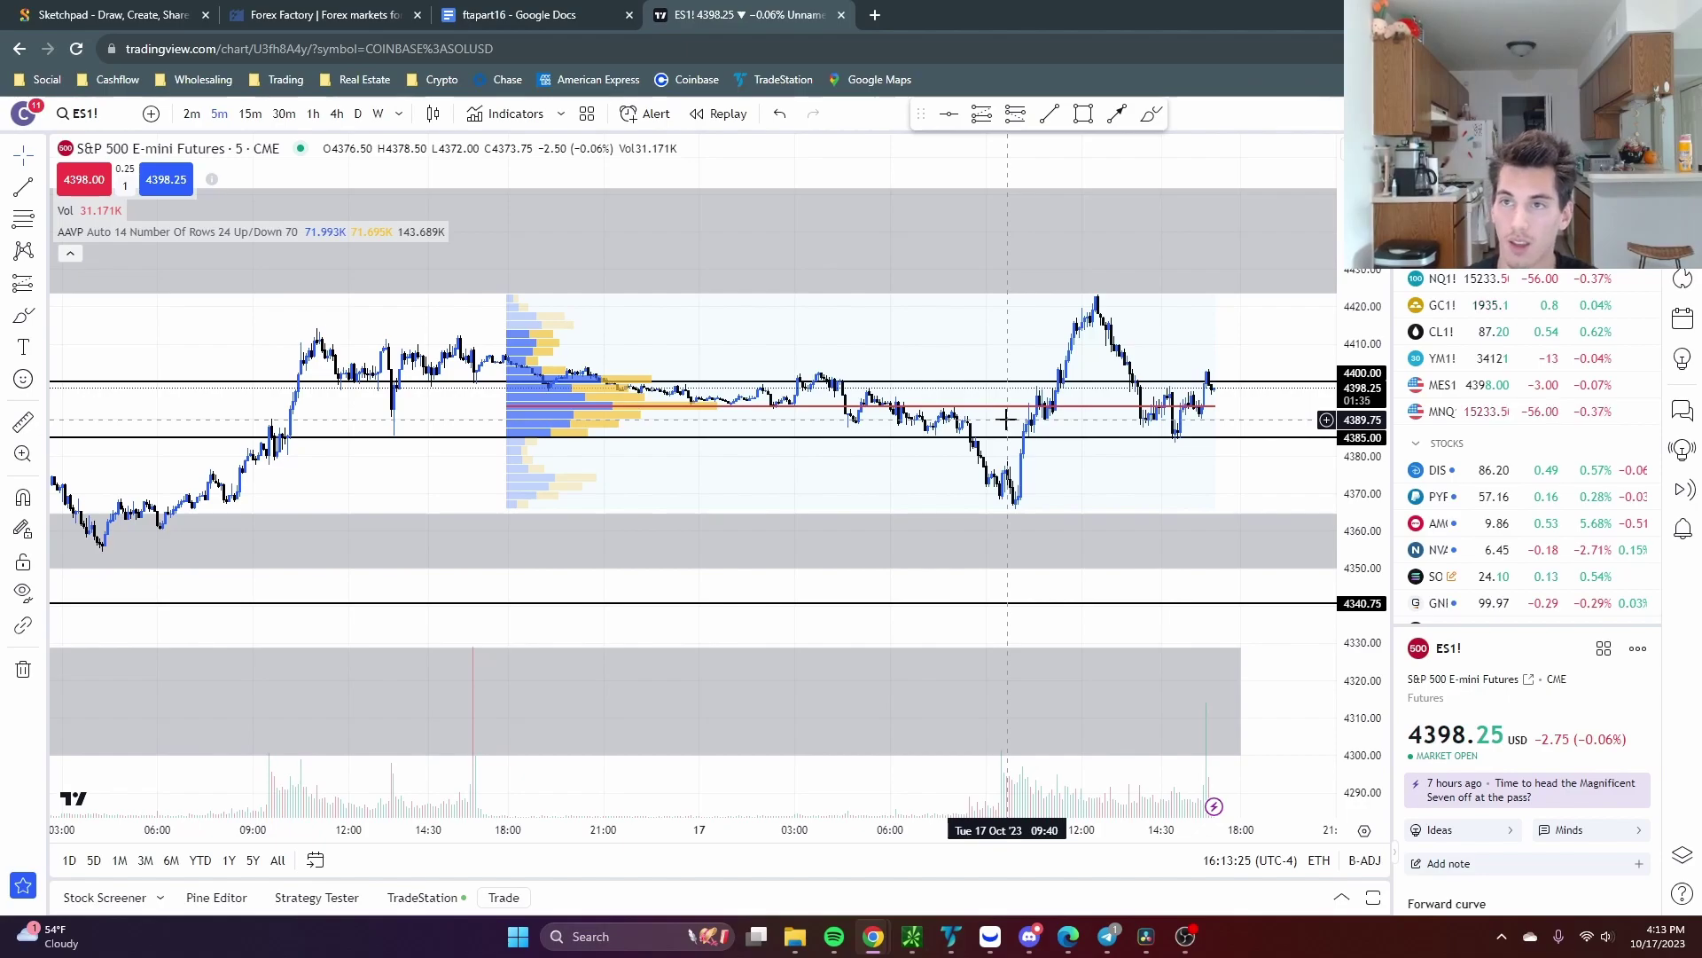
In the checklist, add an unnumbered line after '5m.' in item 3, then delete it.
{"action": "left_click", "coordinate": [523, 15]}
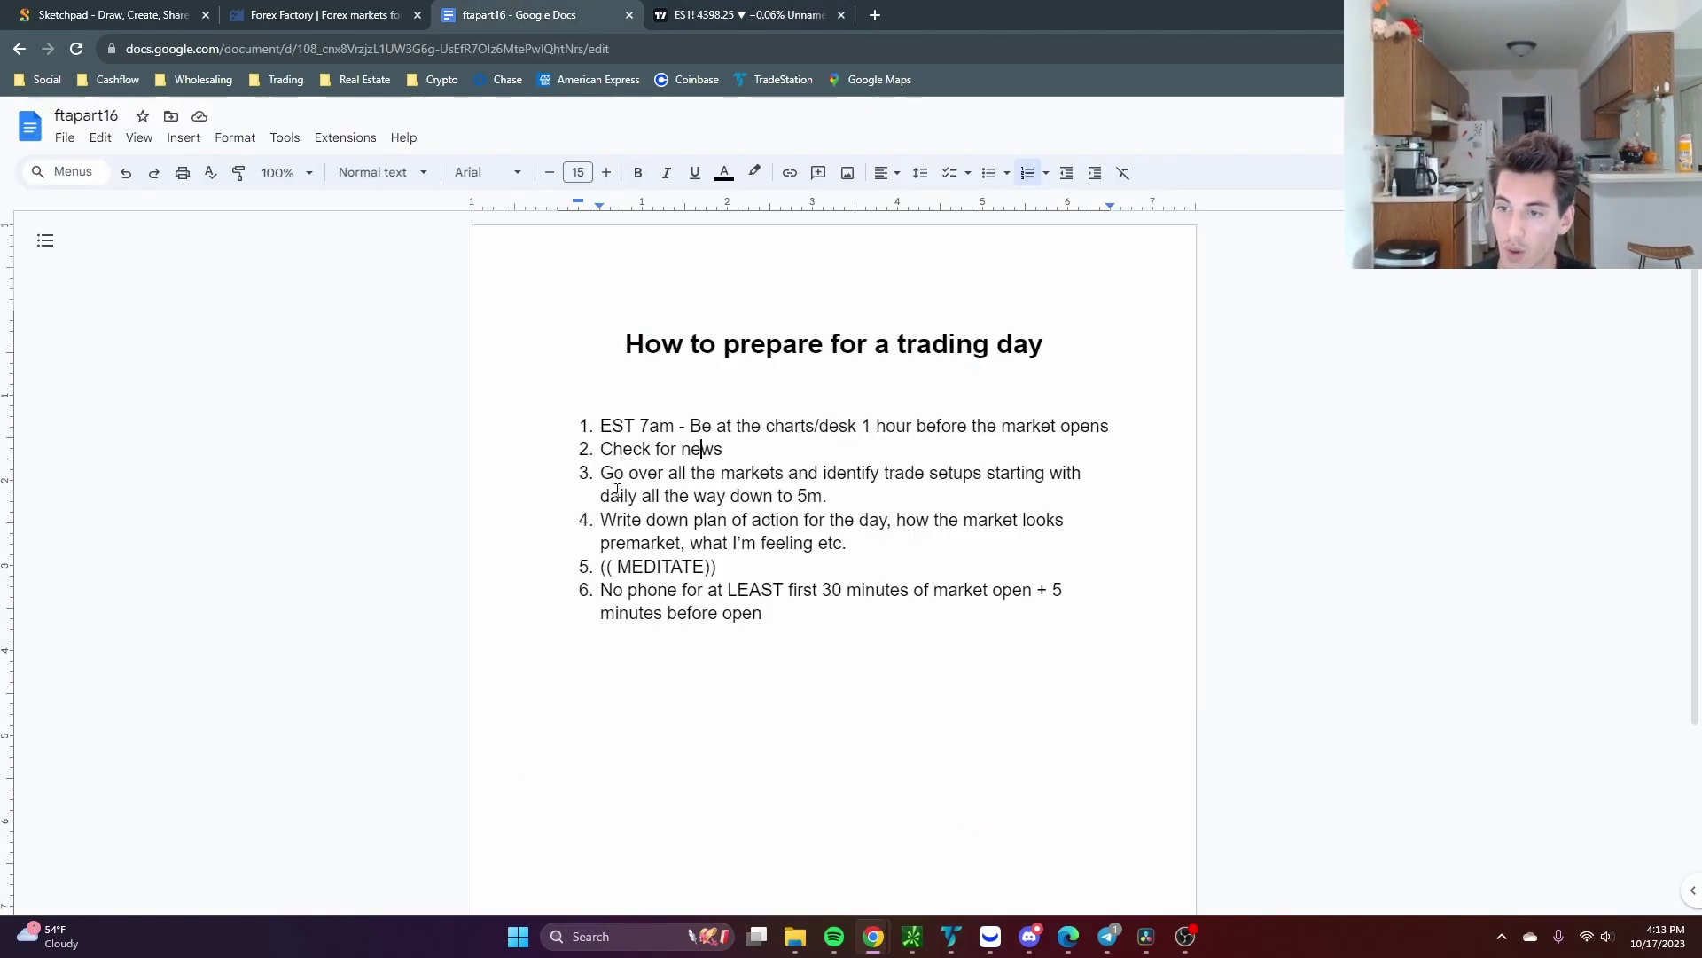
{"action": "left_click", "coordinate": [842, 496]}
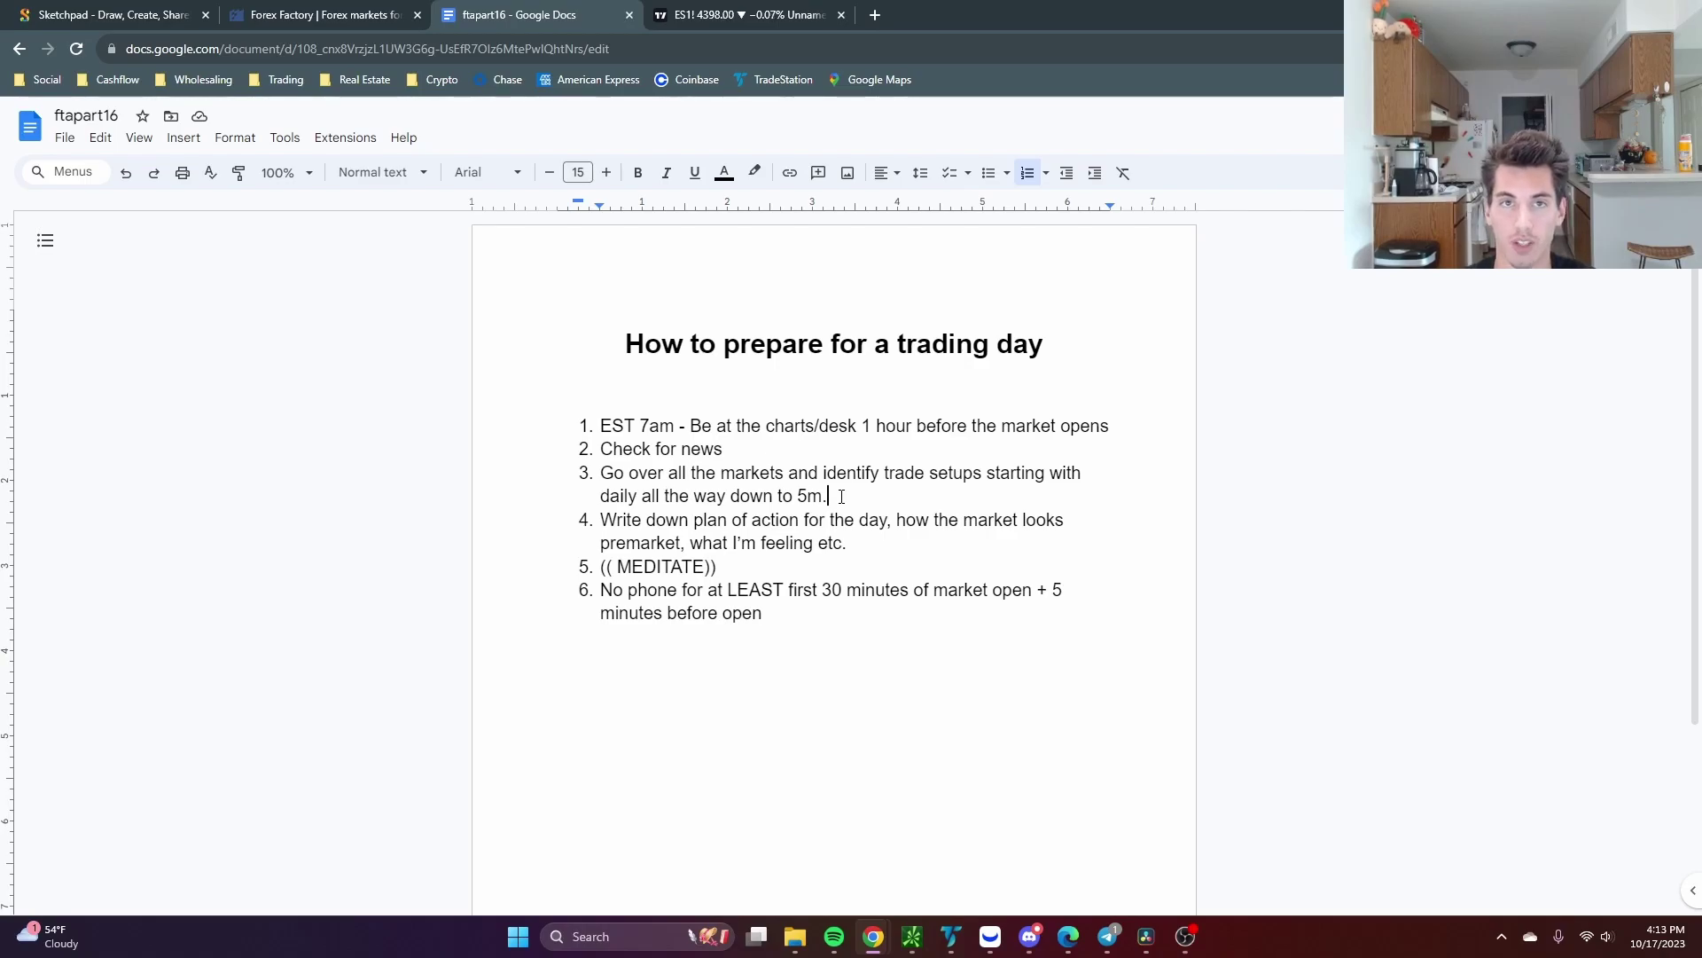
{"action": "key", "text": "Return"}
{"action": "key", "text": "BackSpace"}
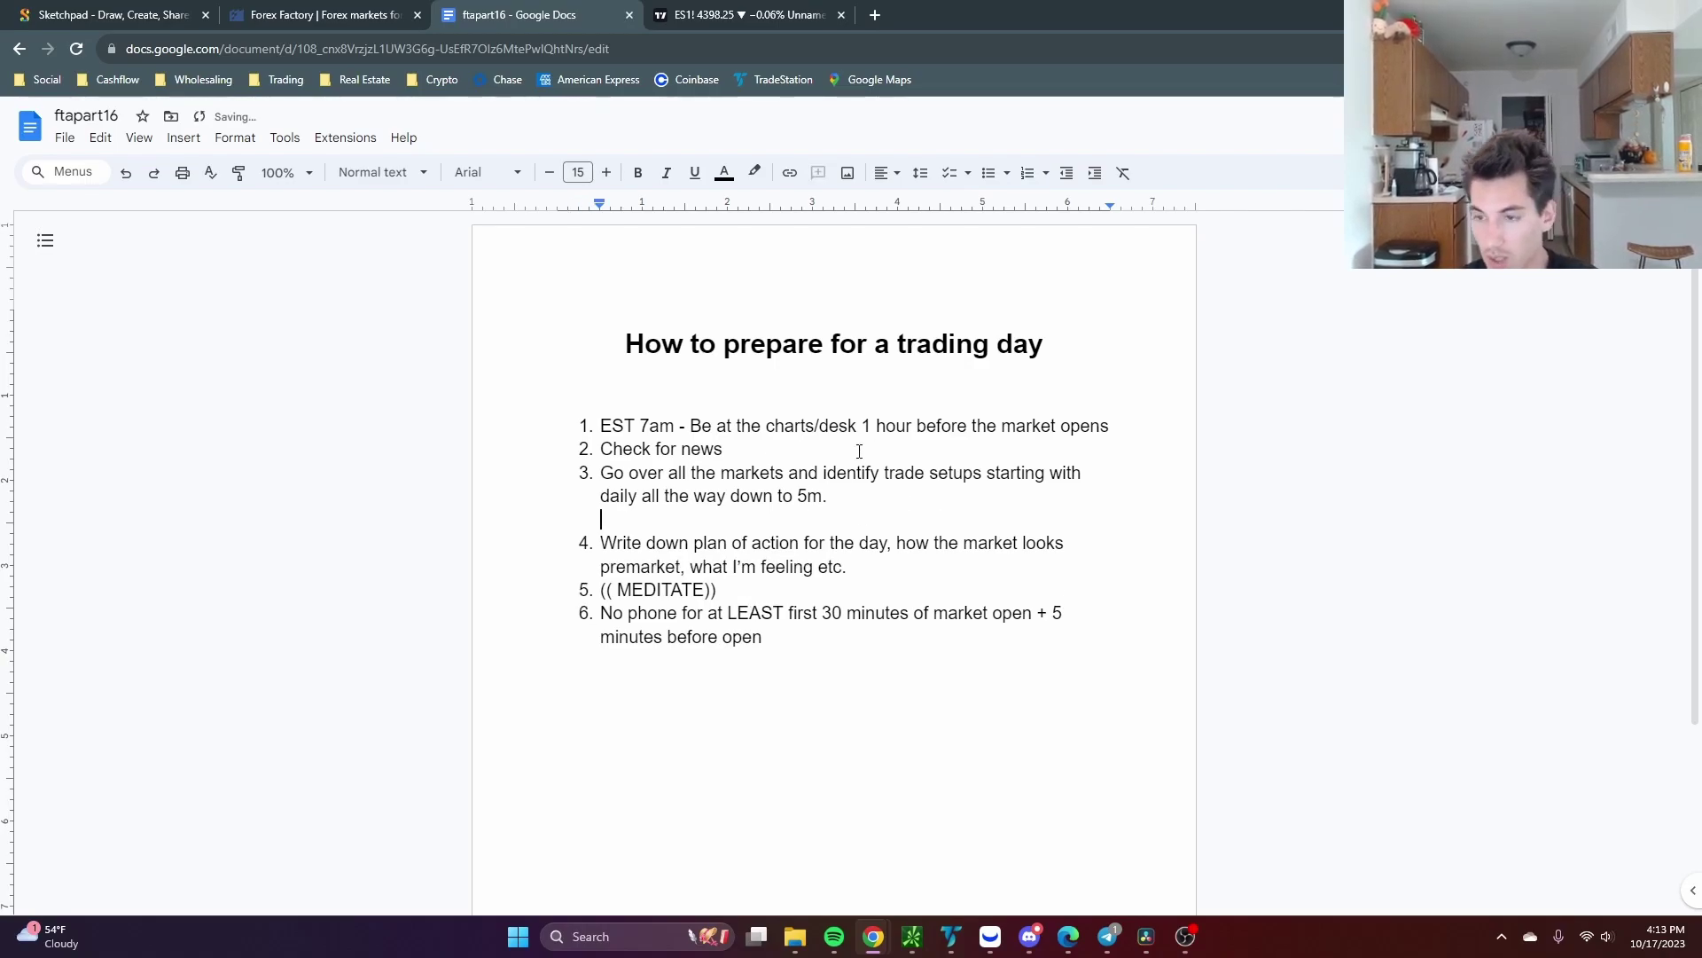
{"action": "key", "text": "BackSpace"}
{"action": "left_click", "coordinate": [911, 936]}
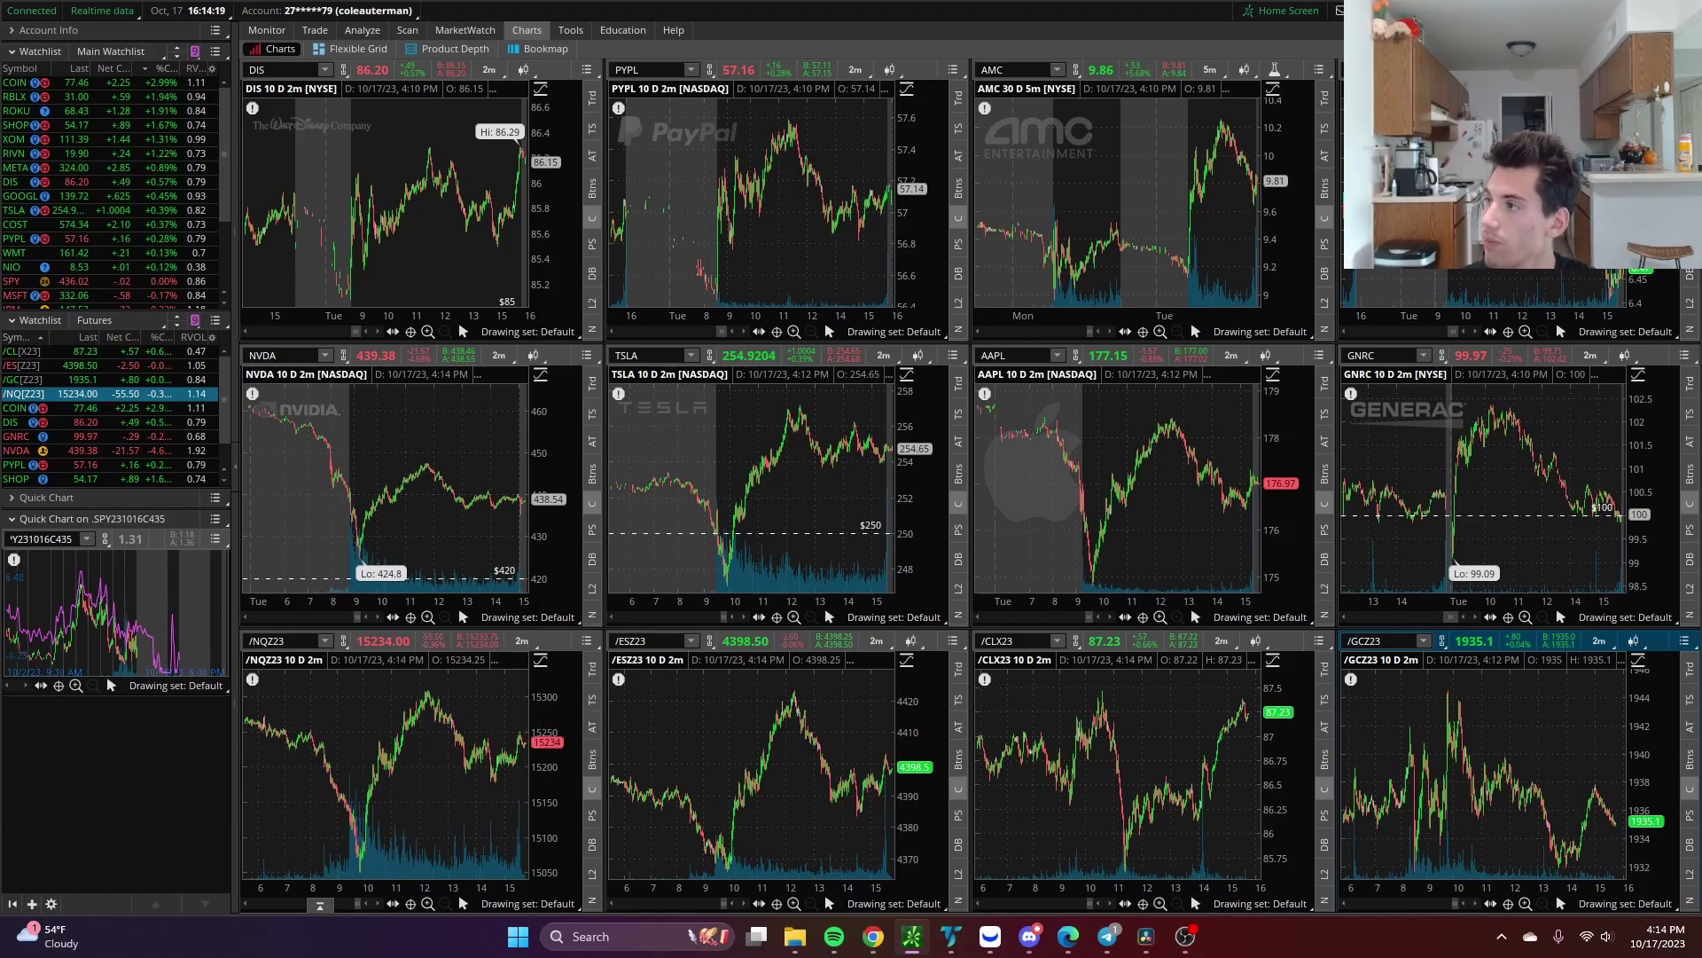
{"action": "key", "text": "alt+Tab"}
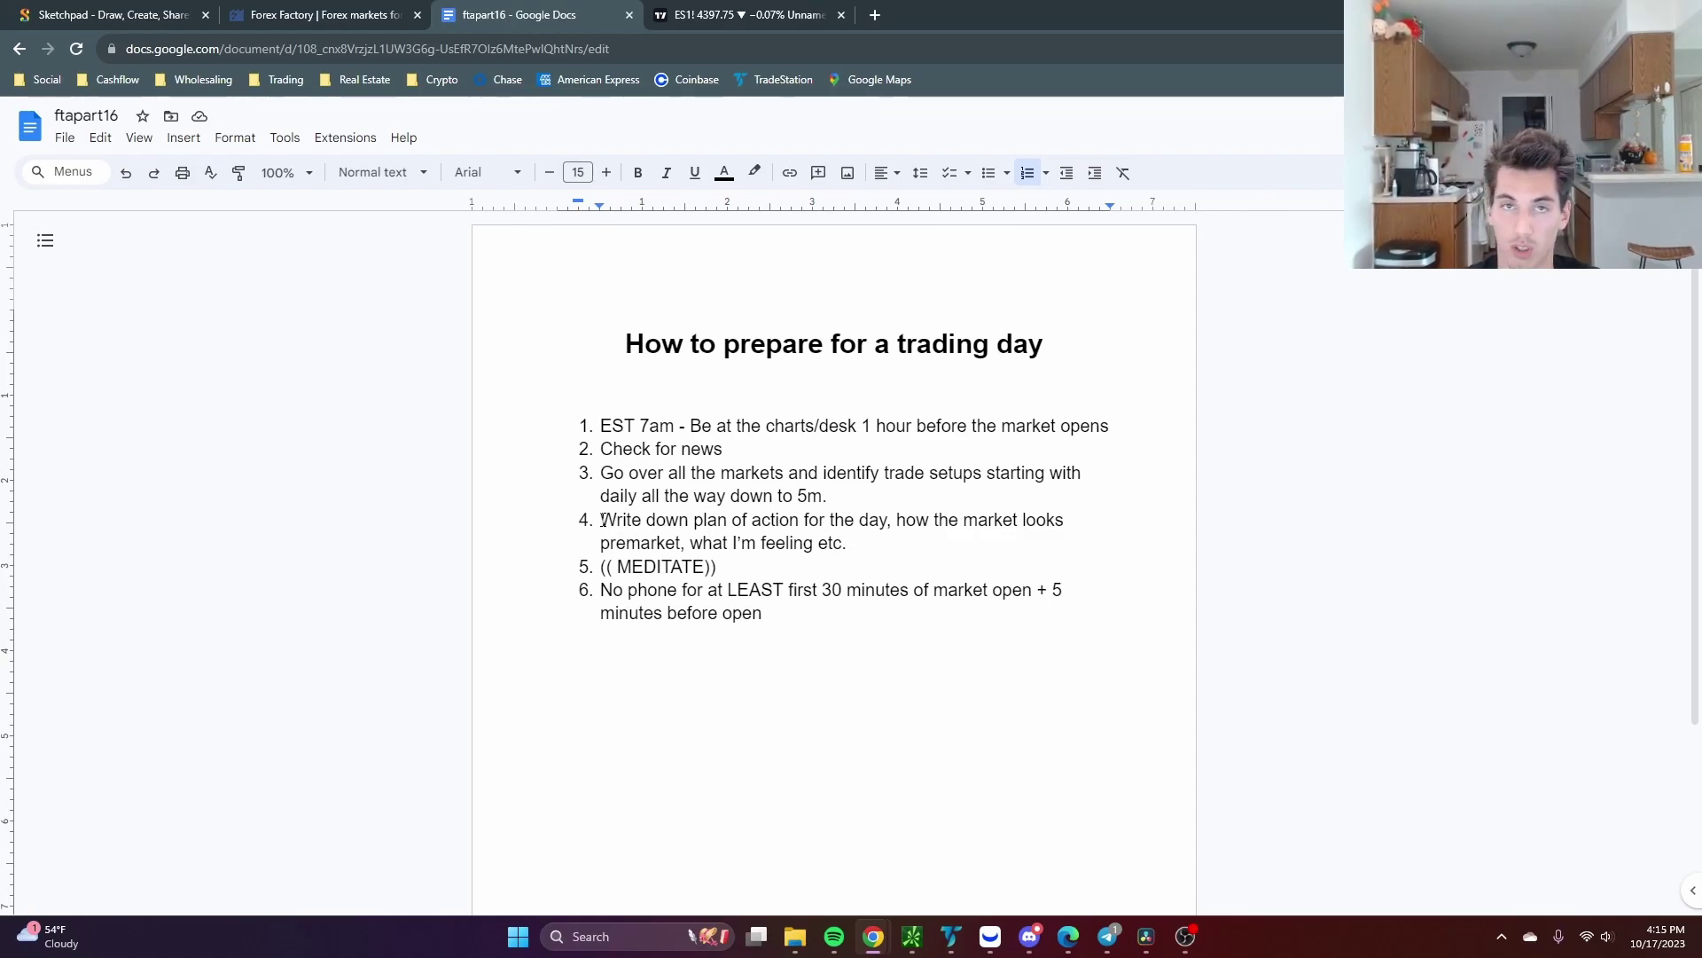
{"action": "left_click", "coordinate": [897, 945]}
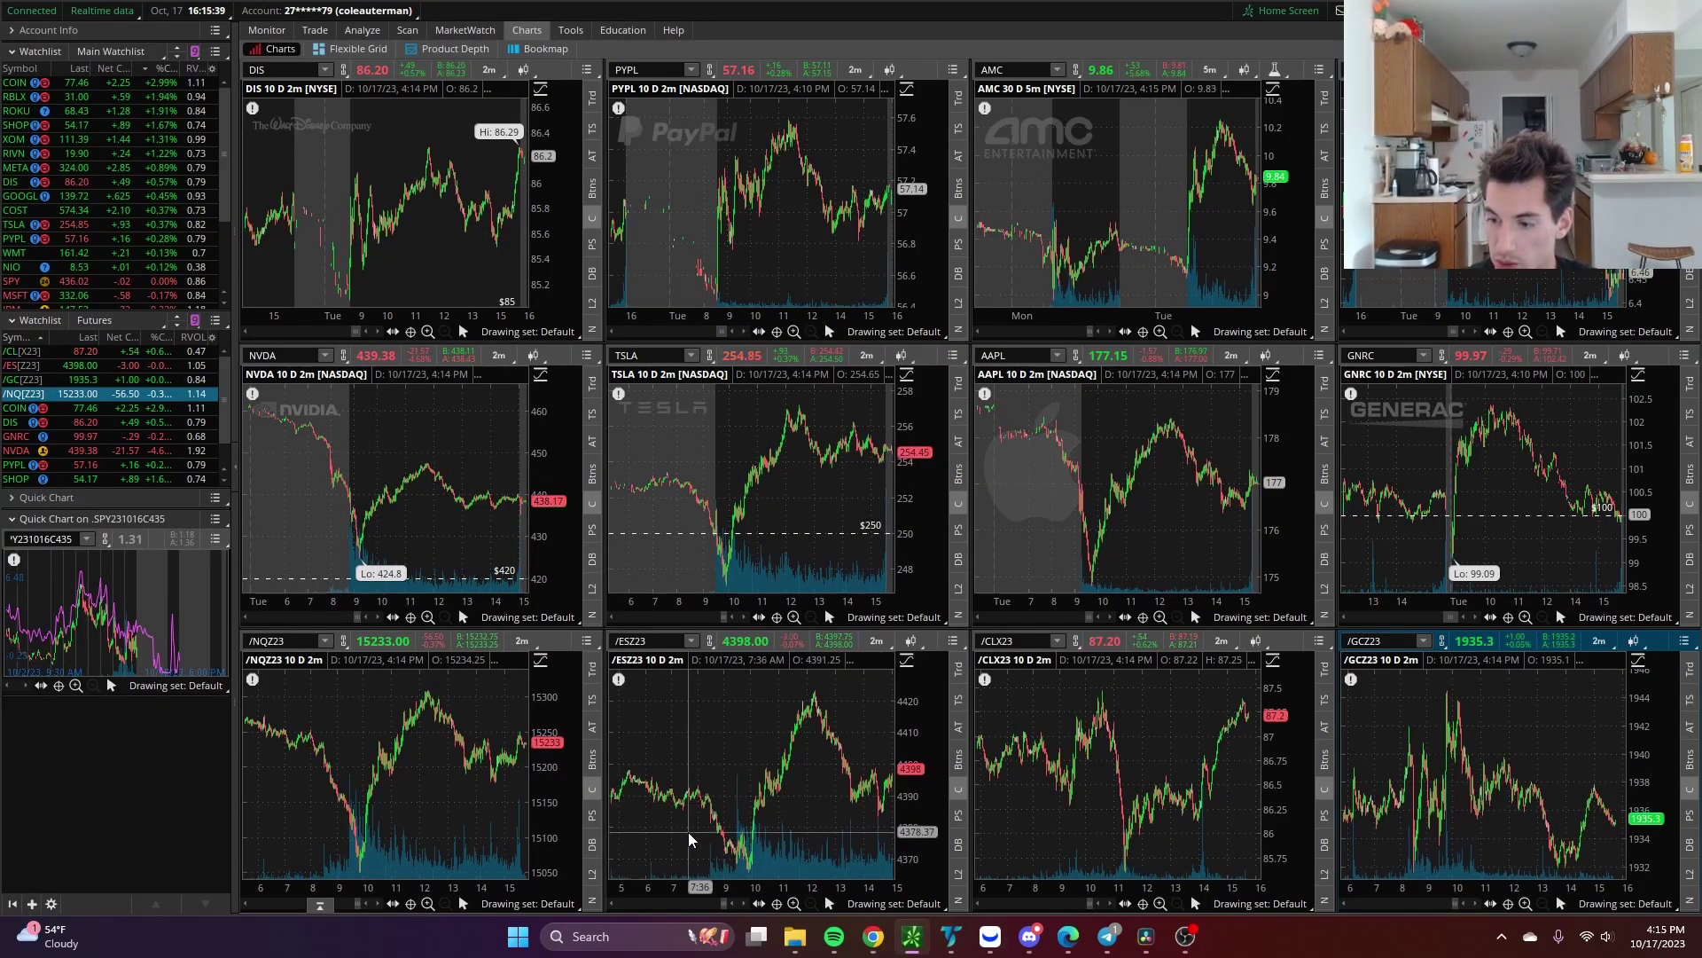
{"action": "scroll", "coordinate": [689, 839], "scroll_direction": "up", "scroll_amount": 5}
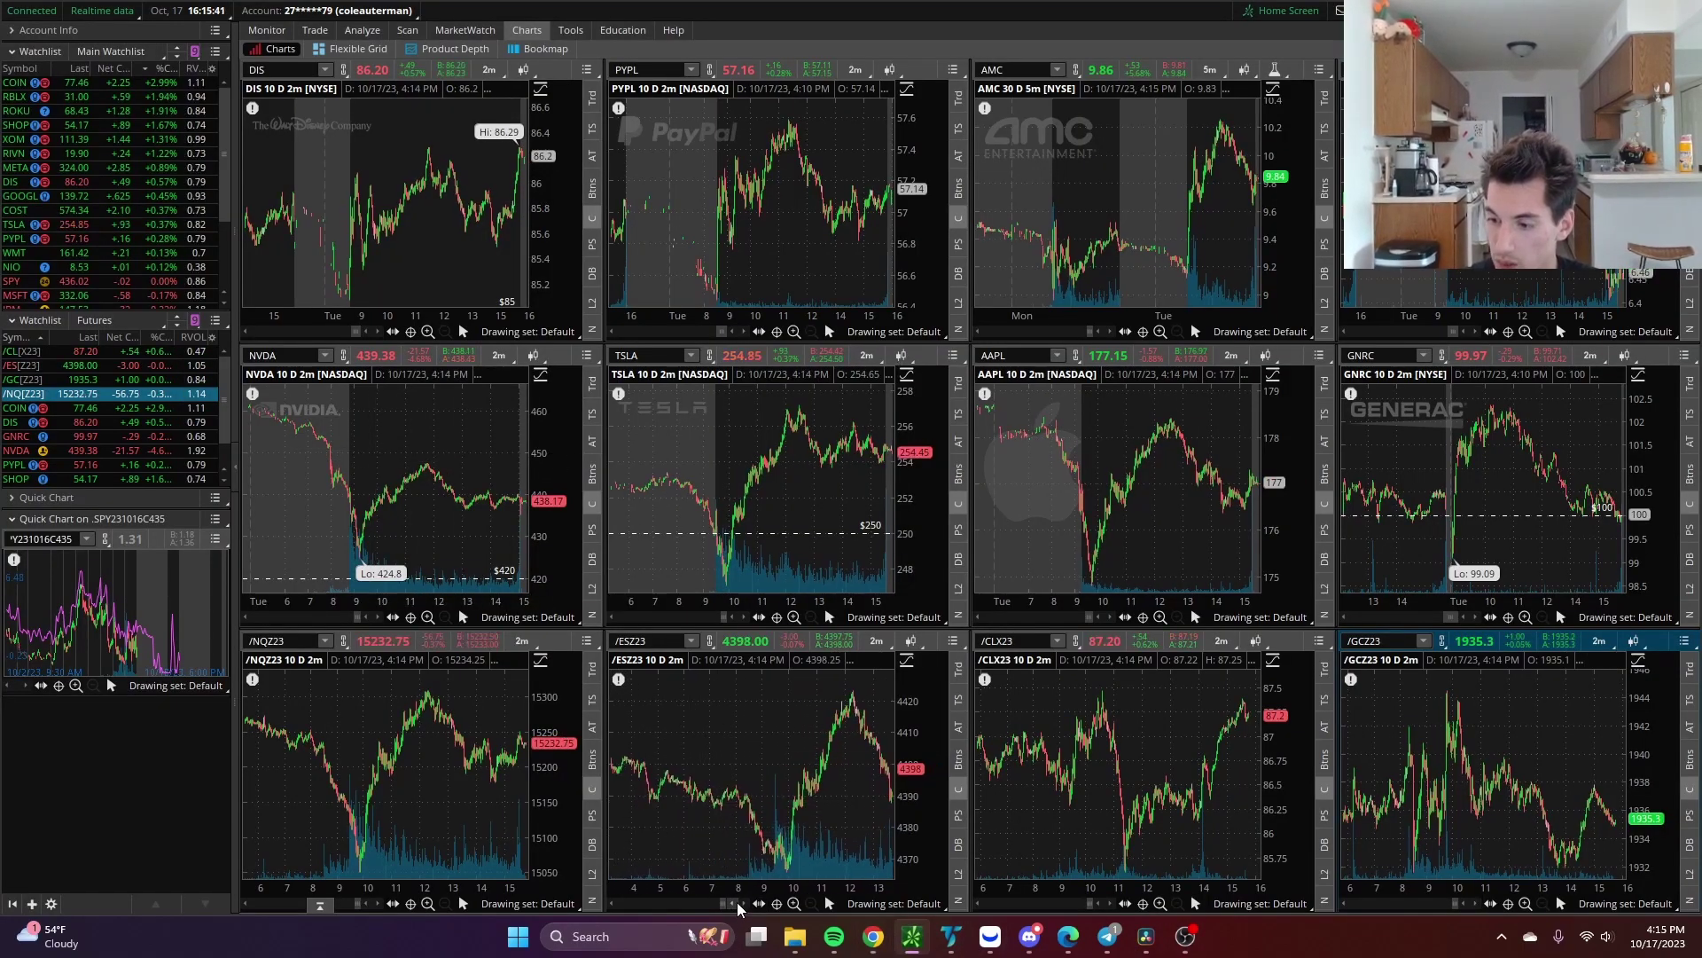
{"action": "left_click_drag", "start_coordinate": [738, 903], "coordinate": [724, 910]}
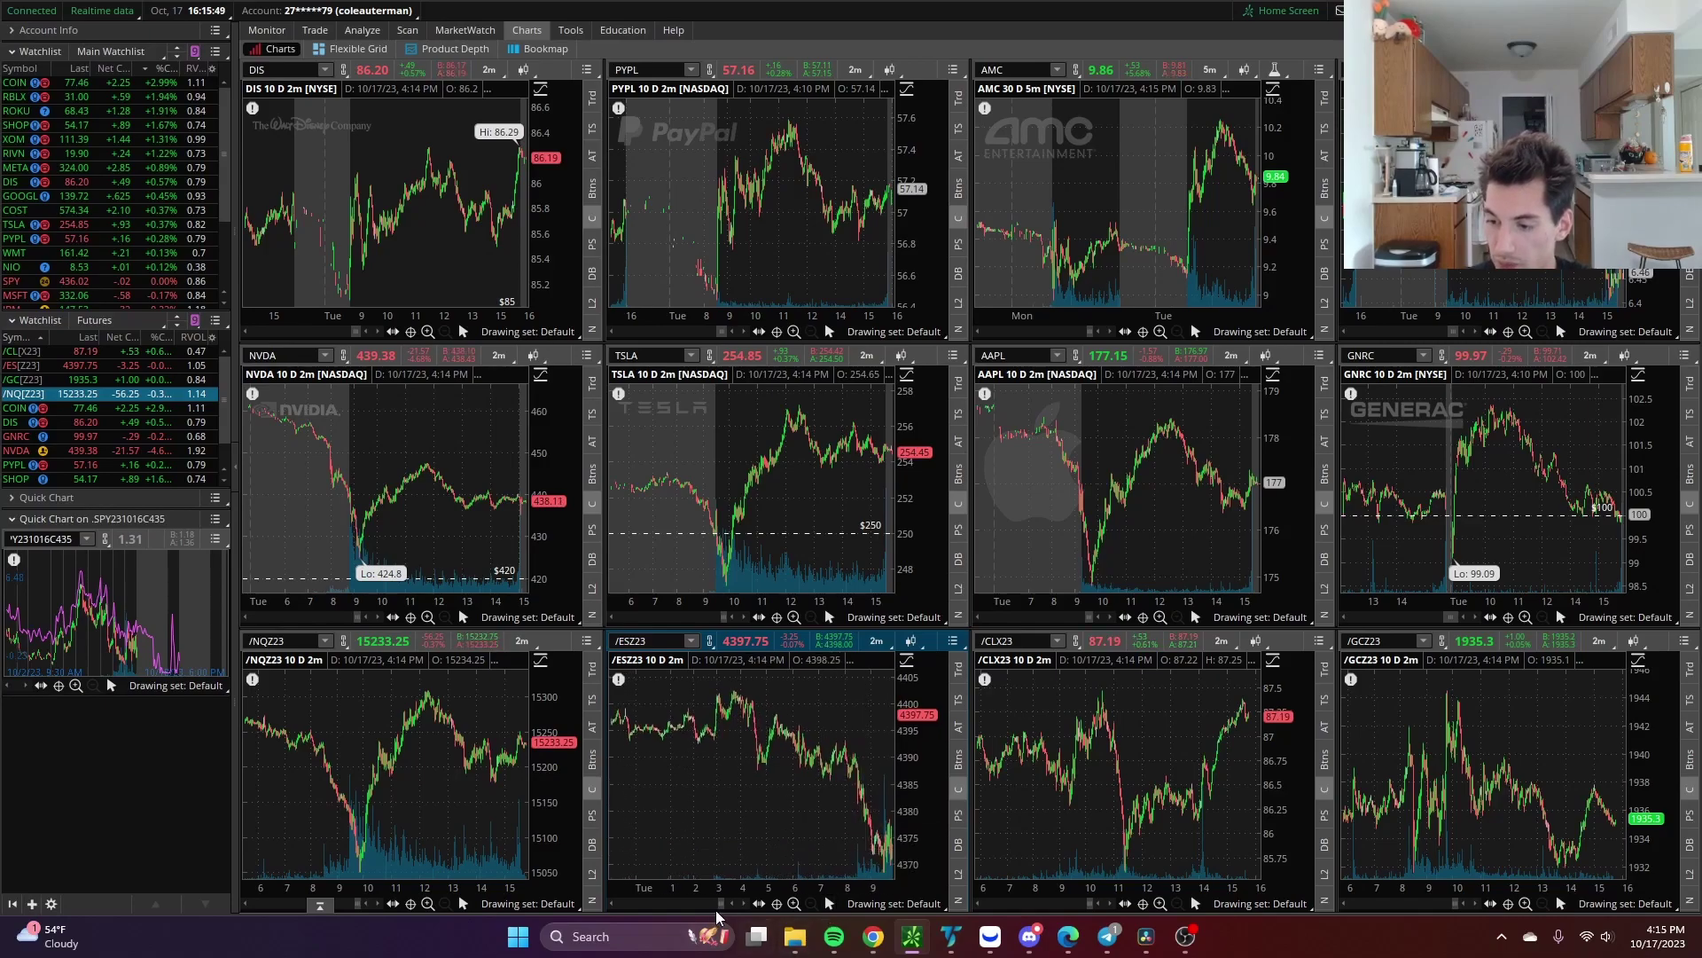
{"action": "left_click_drag", "start_coordinate": [723, 908], "coordinate": [737, 901]}
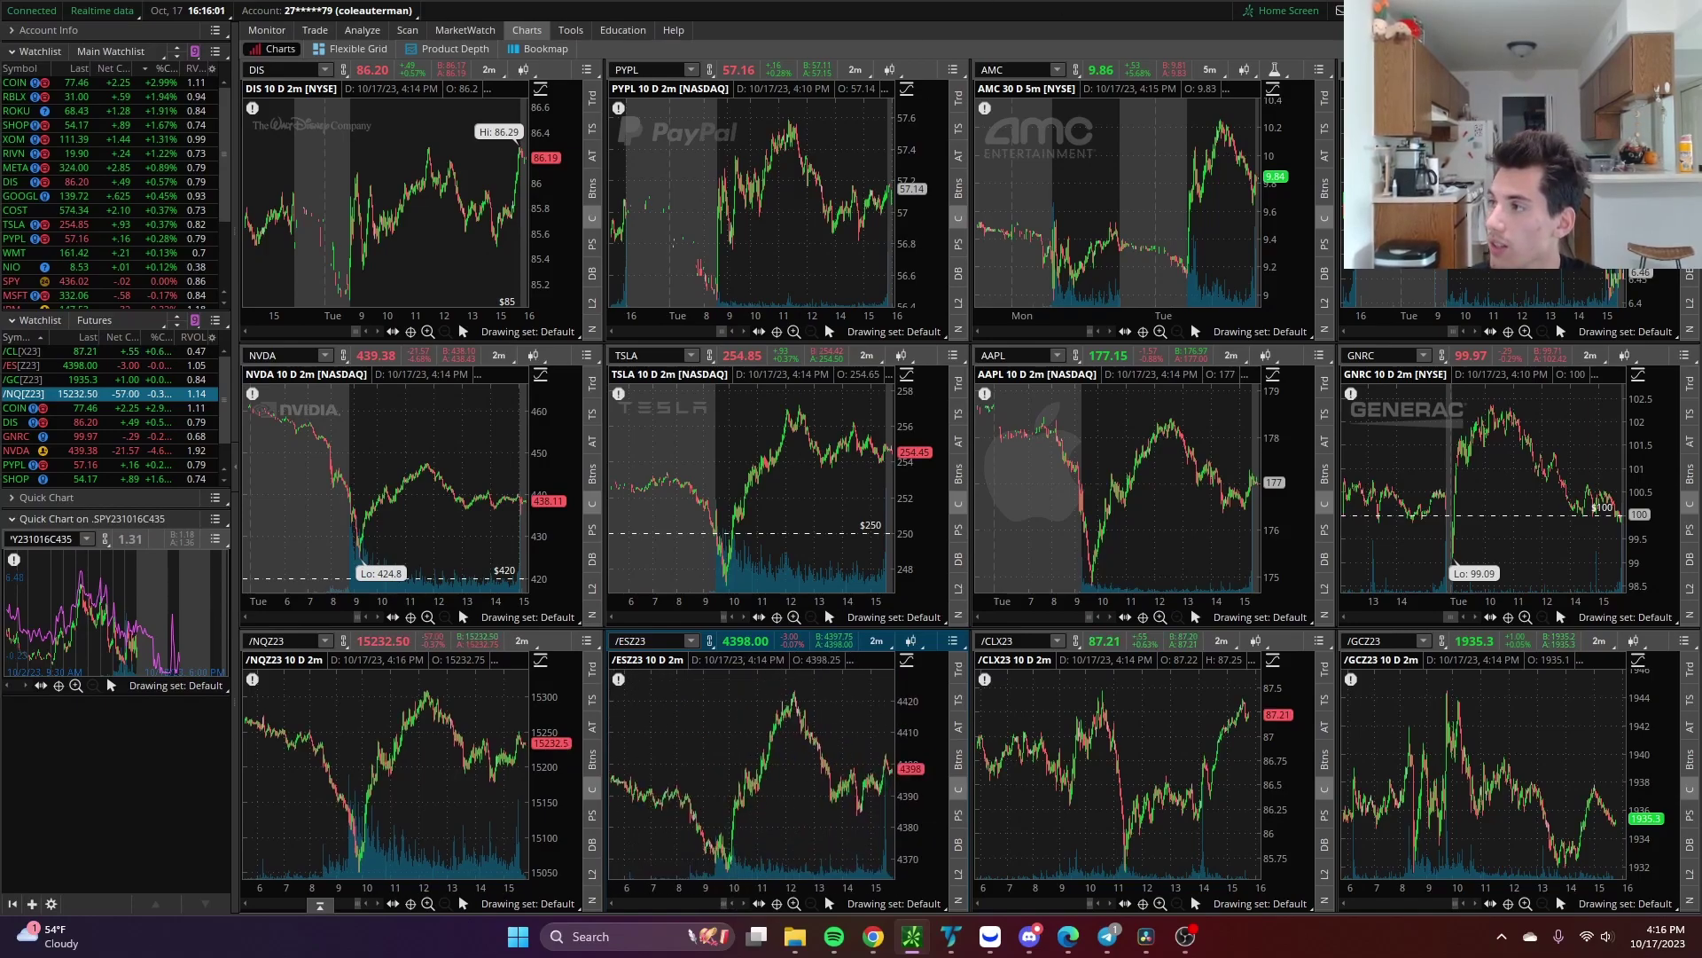
{"action": "key", "text": "alt+Tab"}
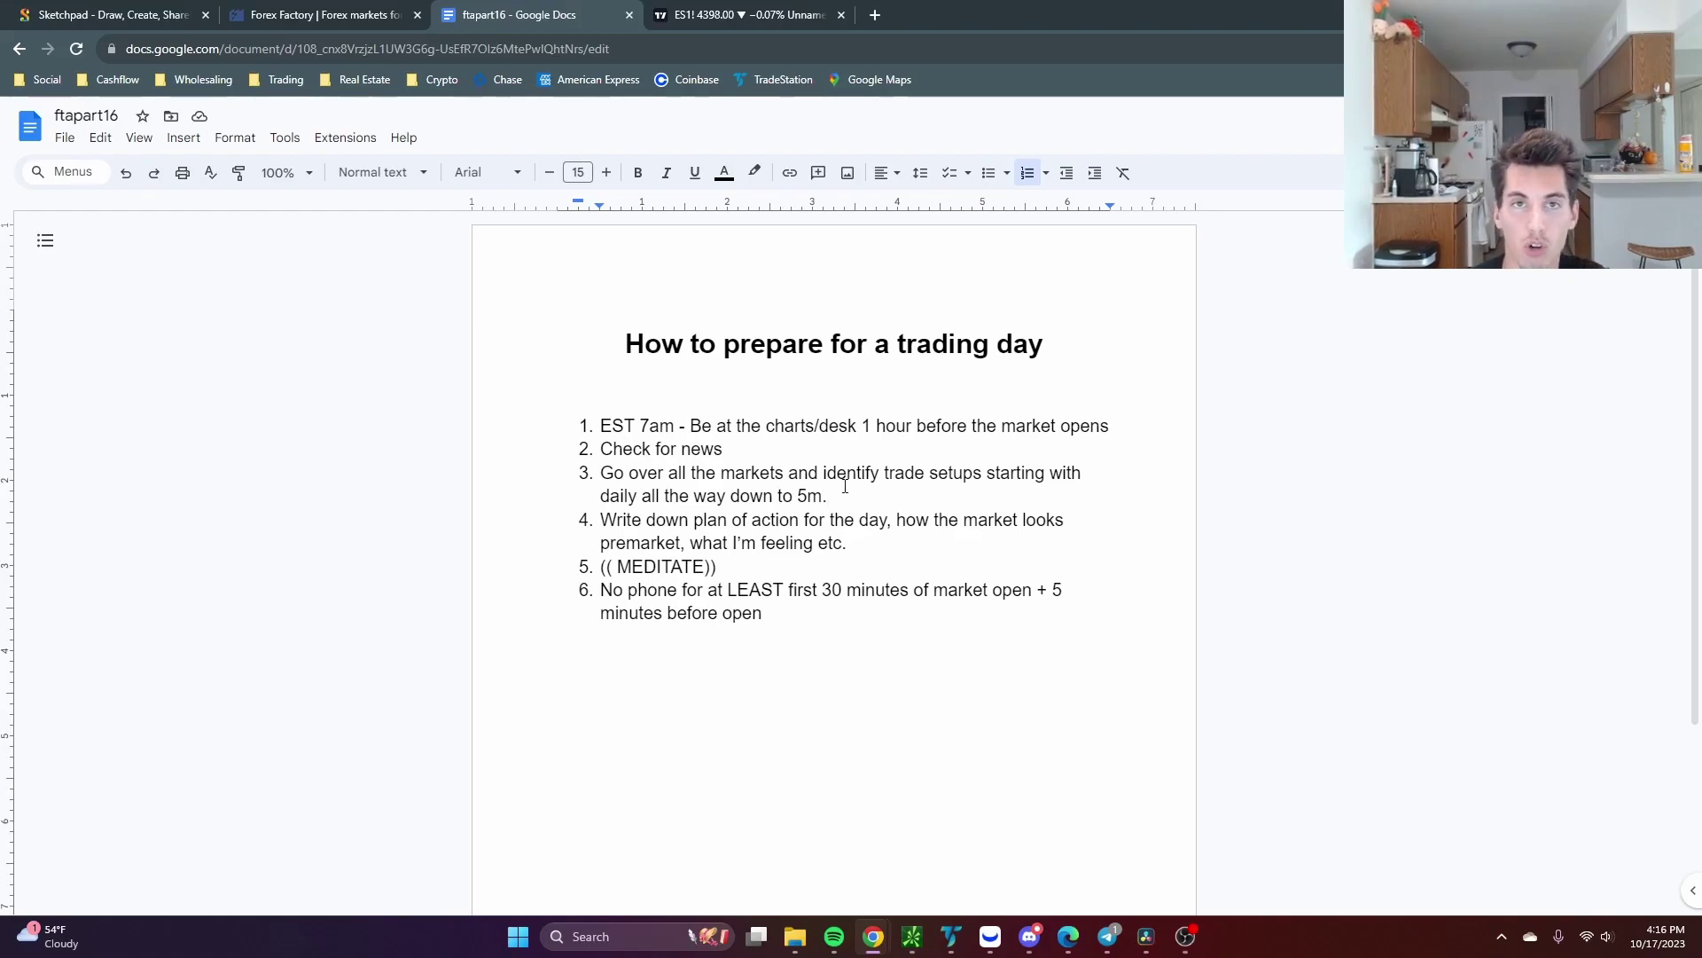
Put the cursor after '5m.' at the end of checklist item 3.
{"action": "left_click", "coordinate": [845, 485]}
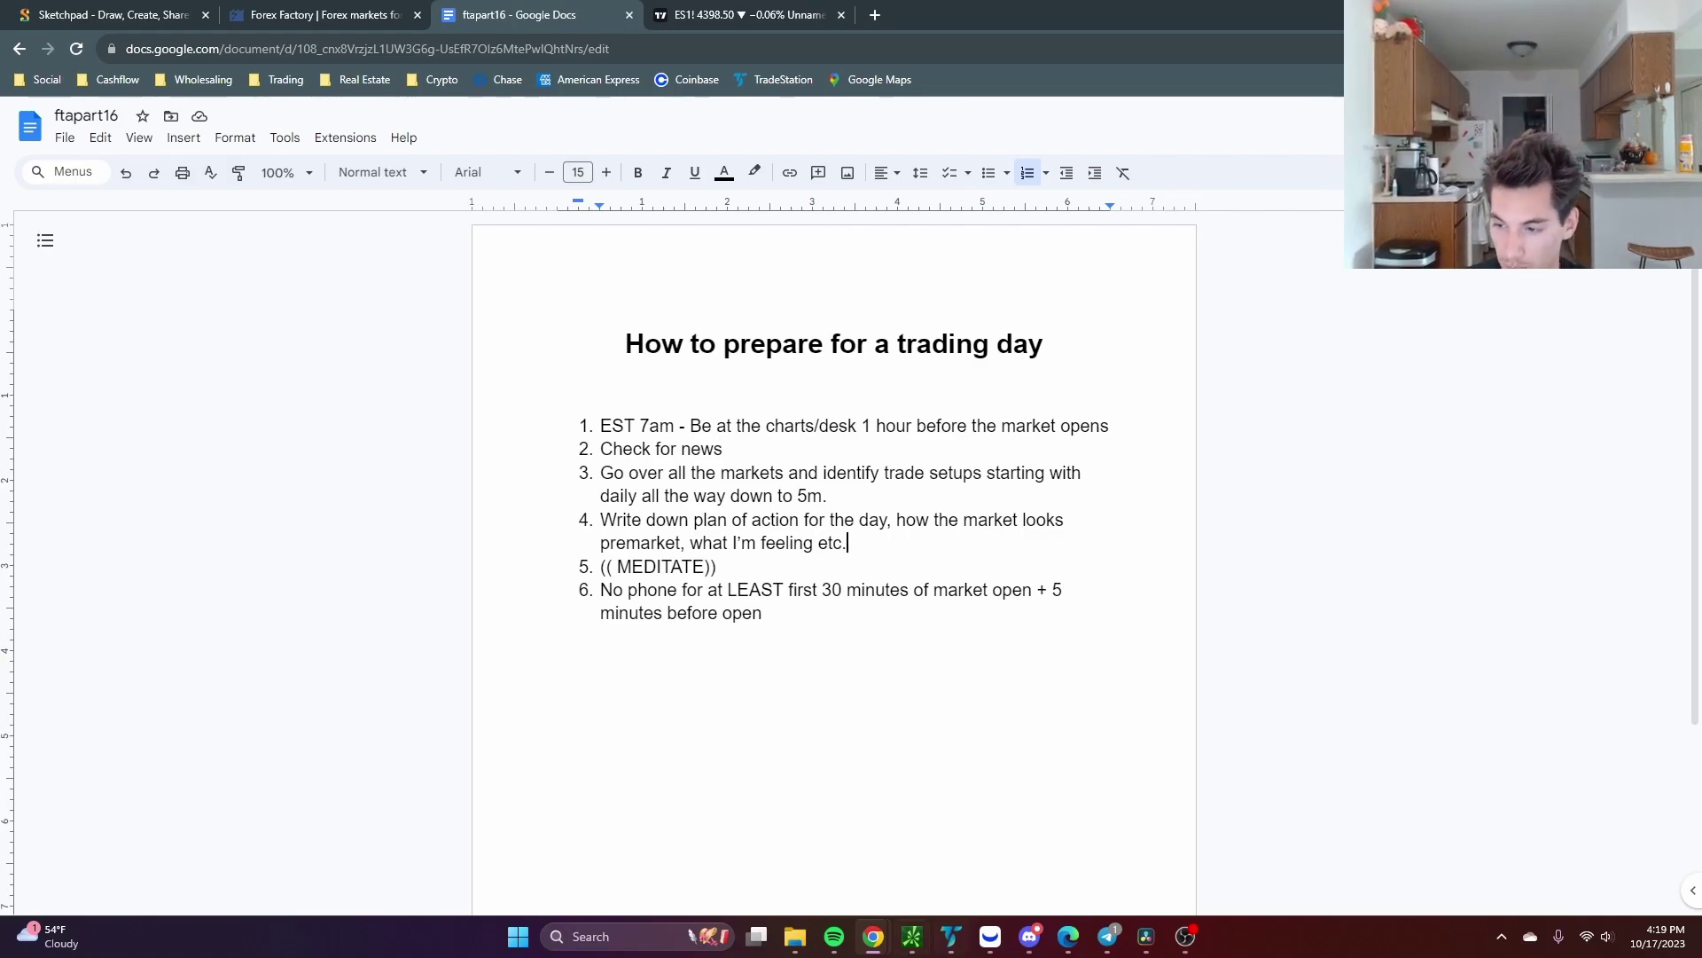
Check thinkorswim's Bookmap view and twelve-chart grid, then return to the checklist.
{"action": "key", "text": "alt+Tab"}
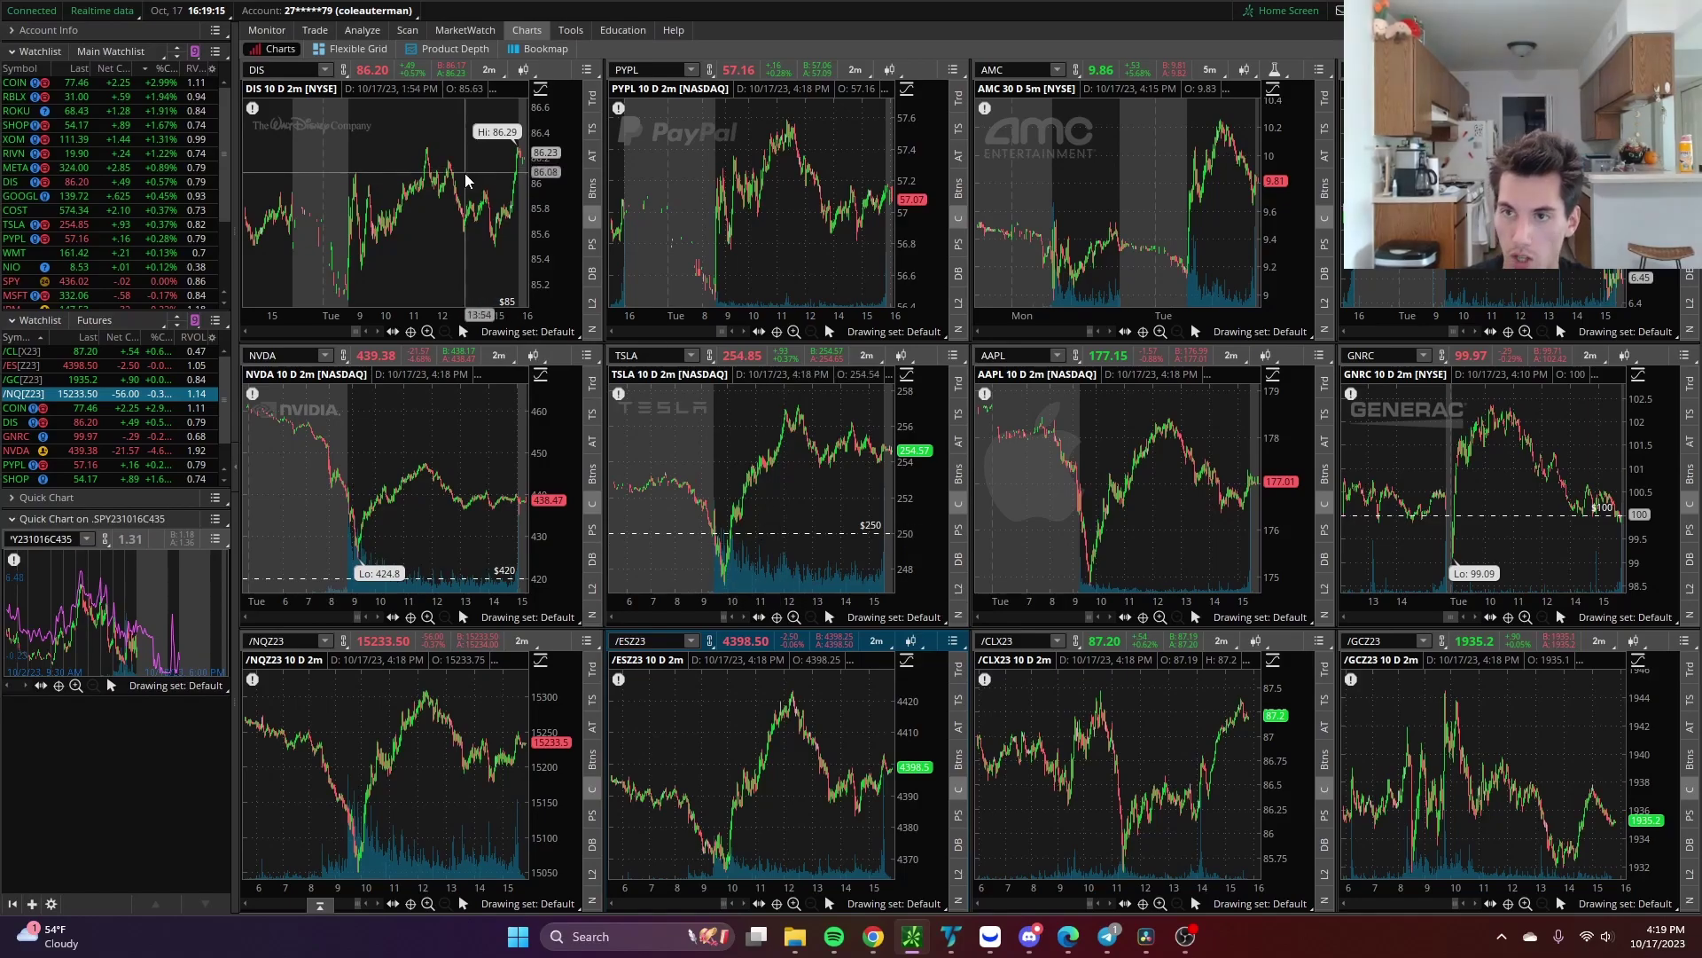
{"action": "left_click", "coordinate": [547, 49]}
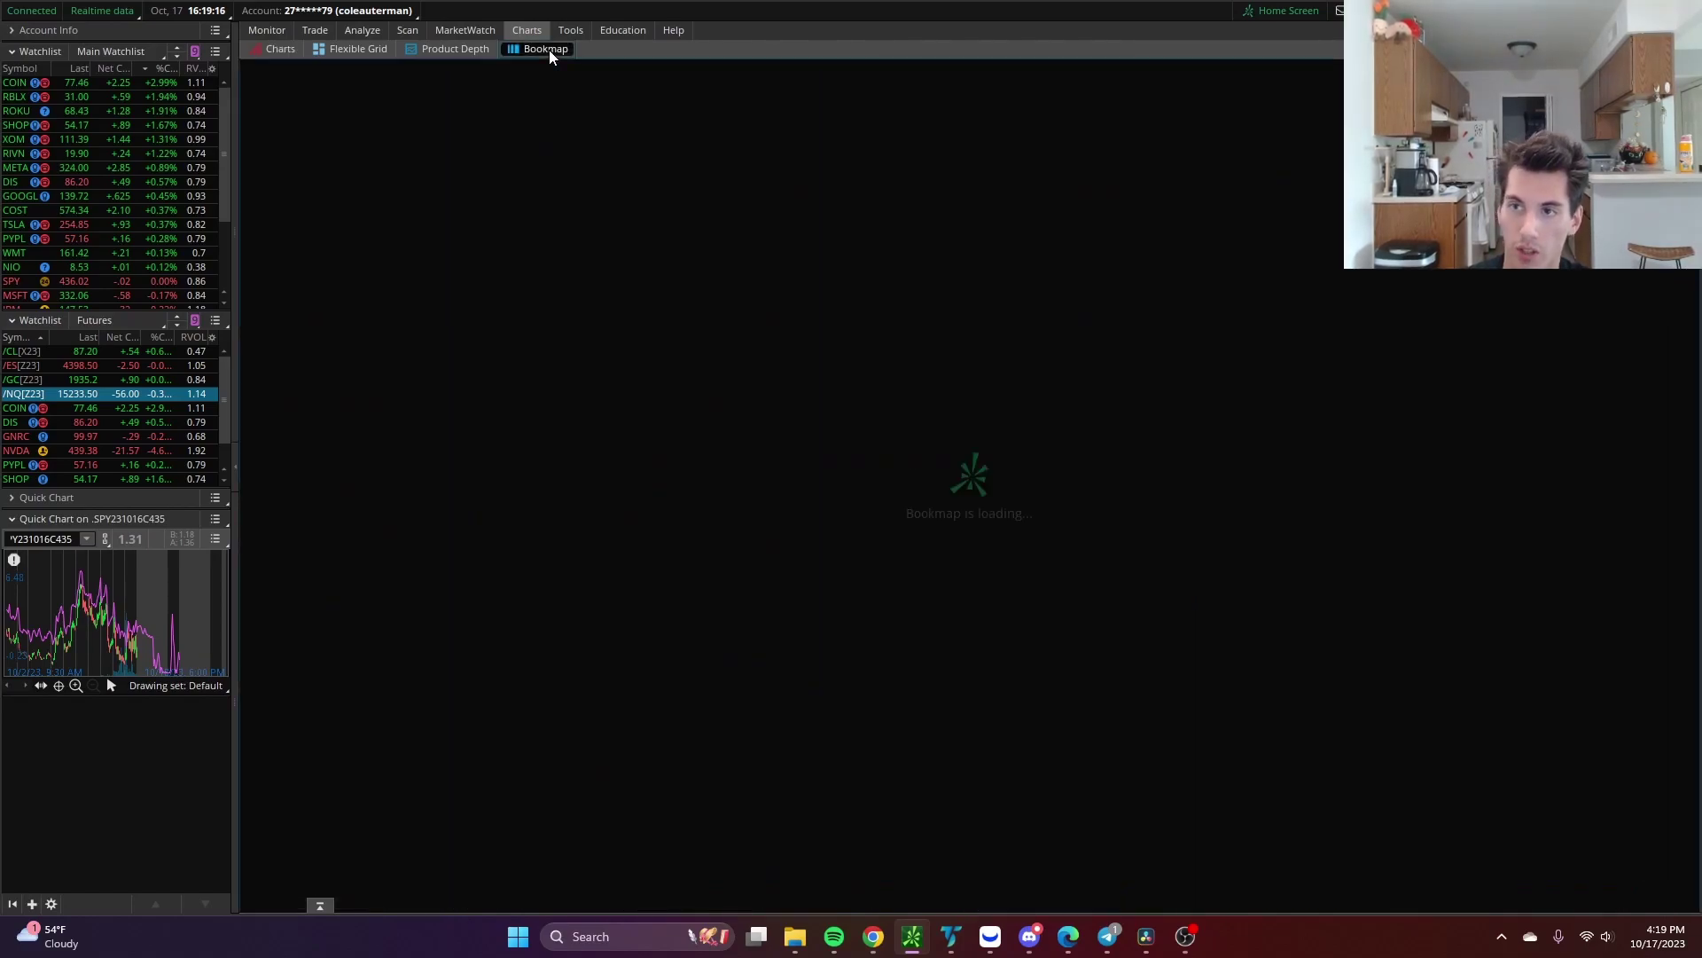
{"action": "left_click", "coordinate": [280, 49]}
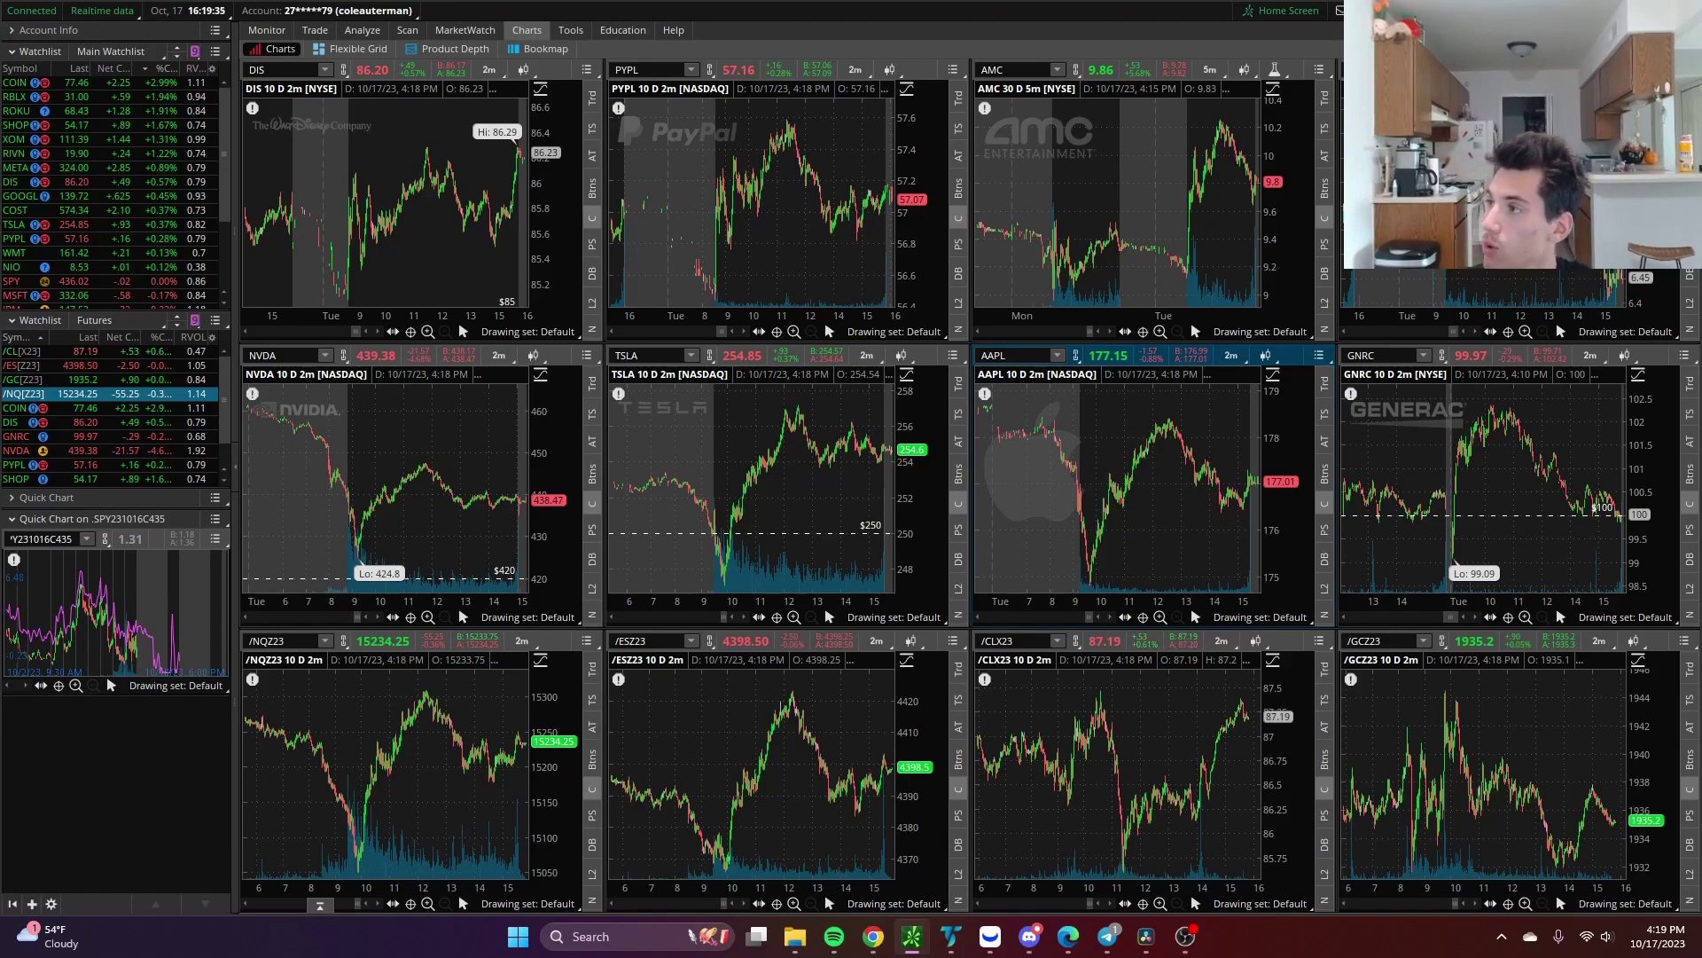
{"action": "key", "text": "alt+Tab"}
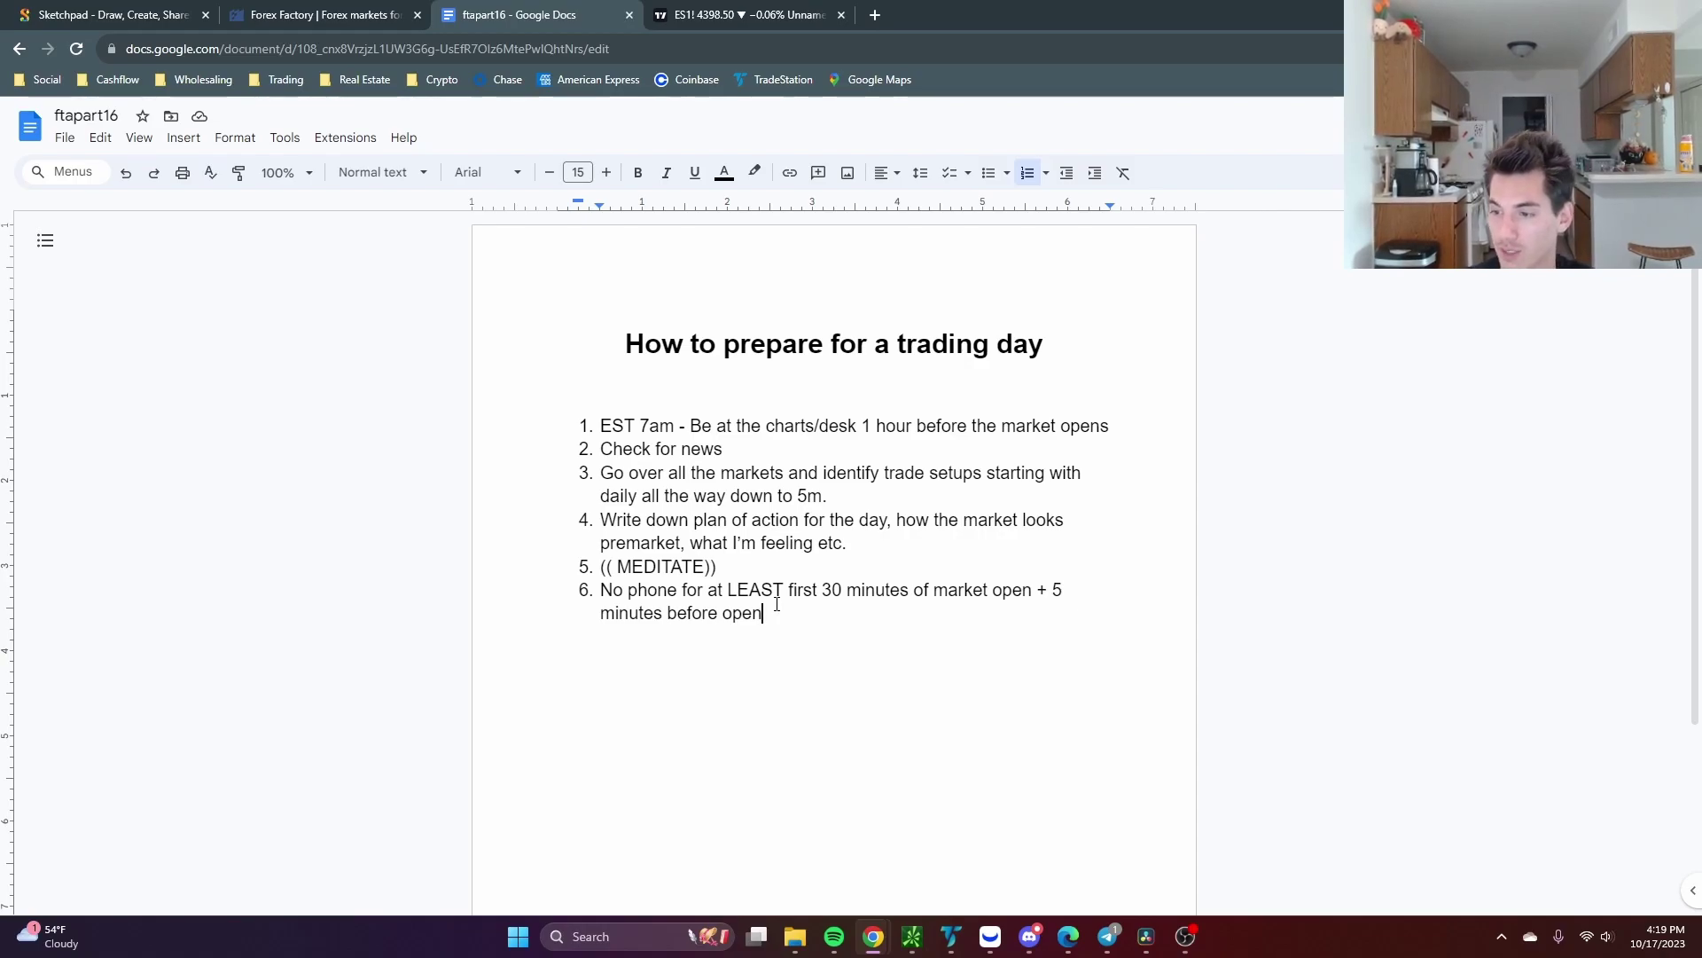
Pan the /ESZ23 chart across this morning's session, then return to the checklist.
{"action": "left_click", "coordinate": [911, 936]}
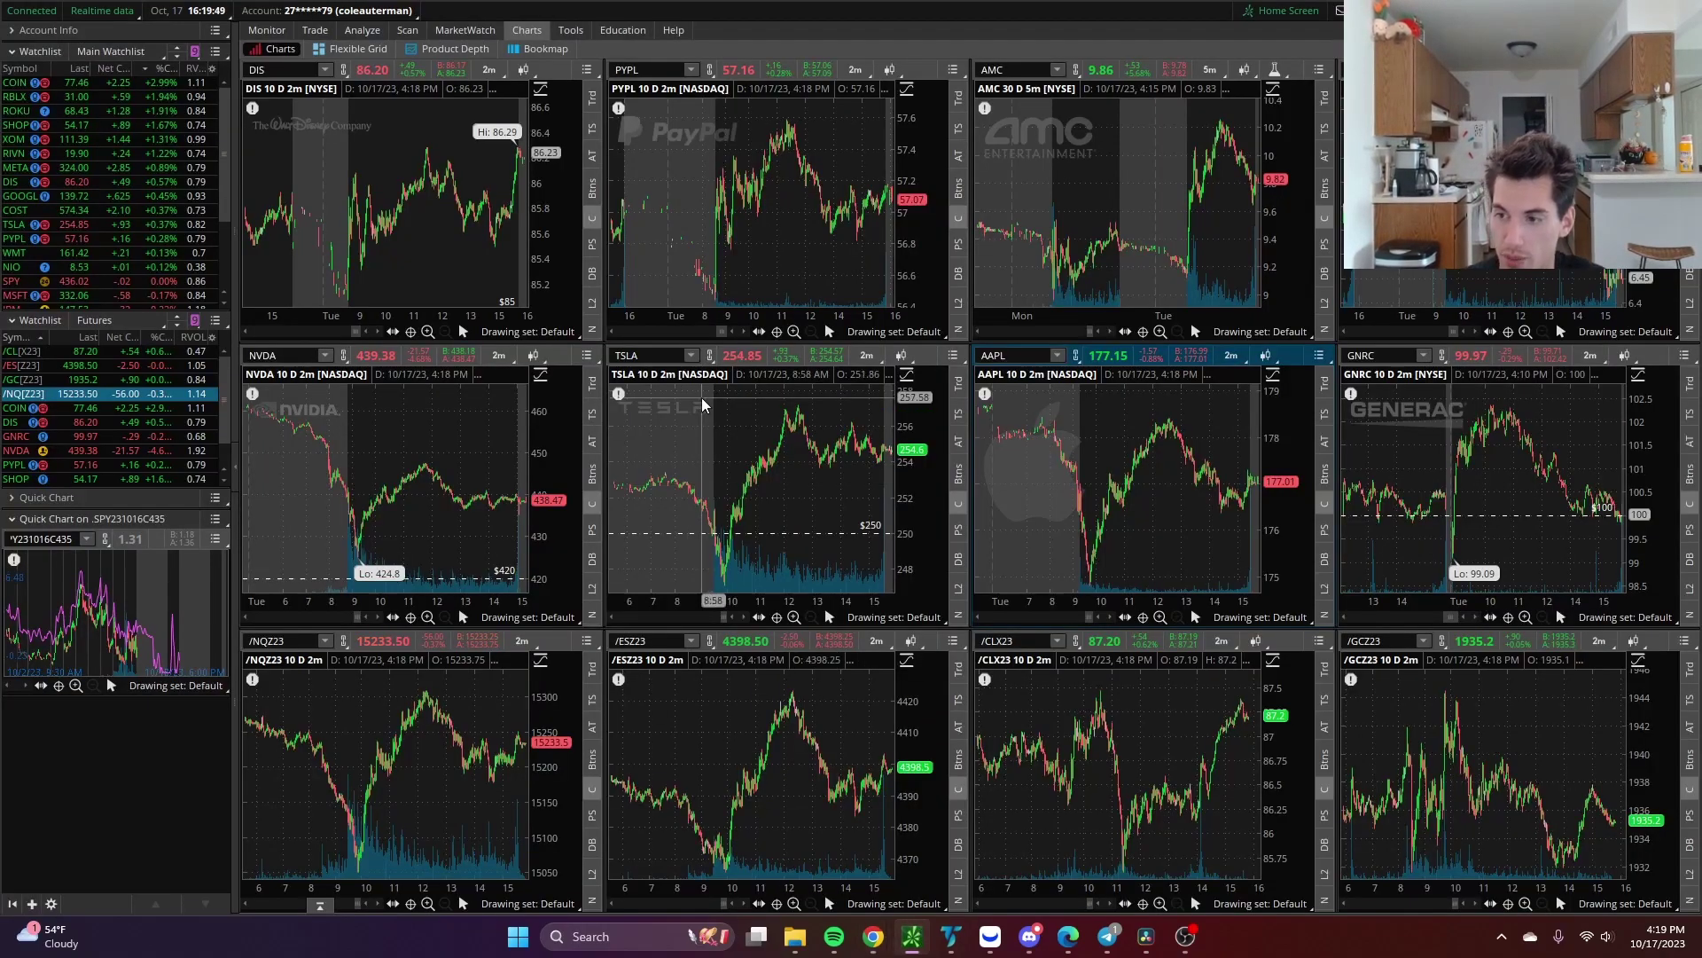
{"action": "left_click_drag", "start_coordinate": [776, 816], "coordinate": [654, 842]}
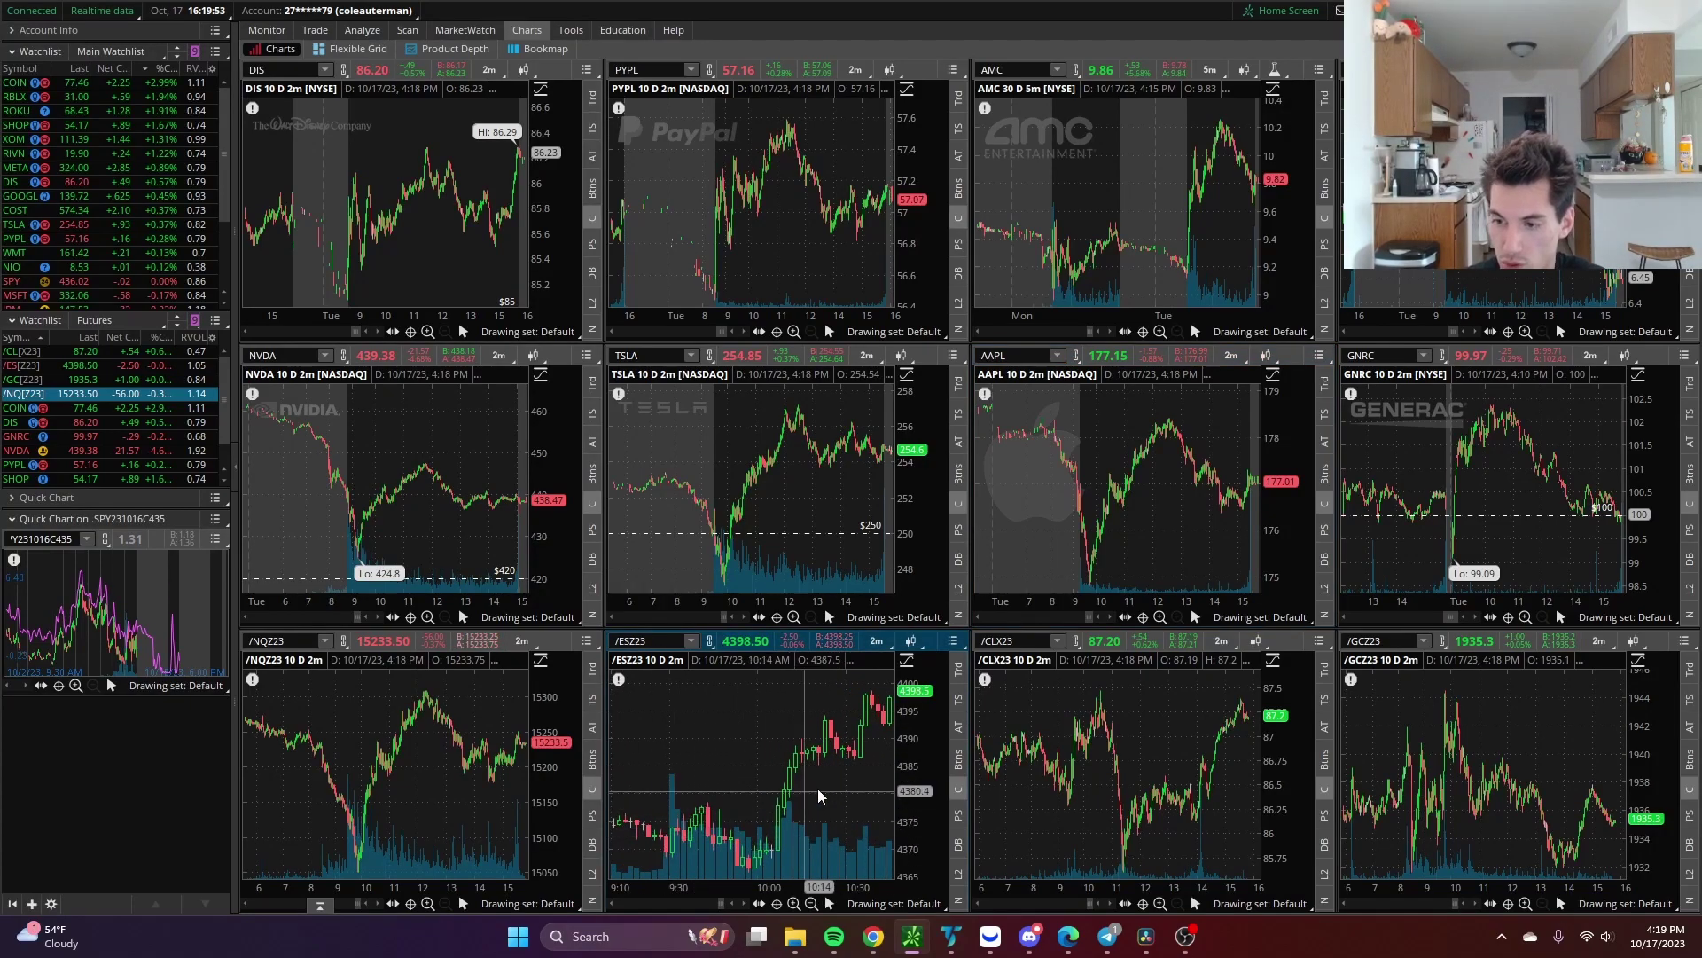
{"action": "key", "text": "alt+Tab"}
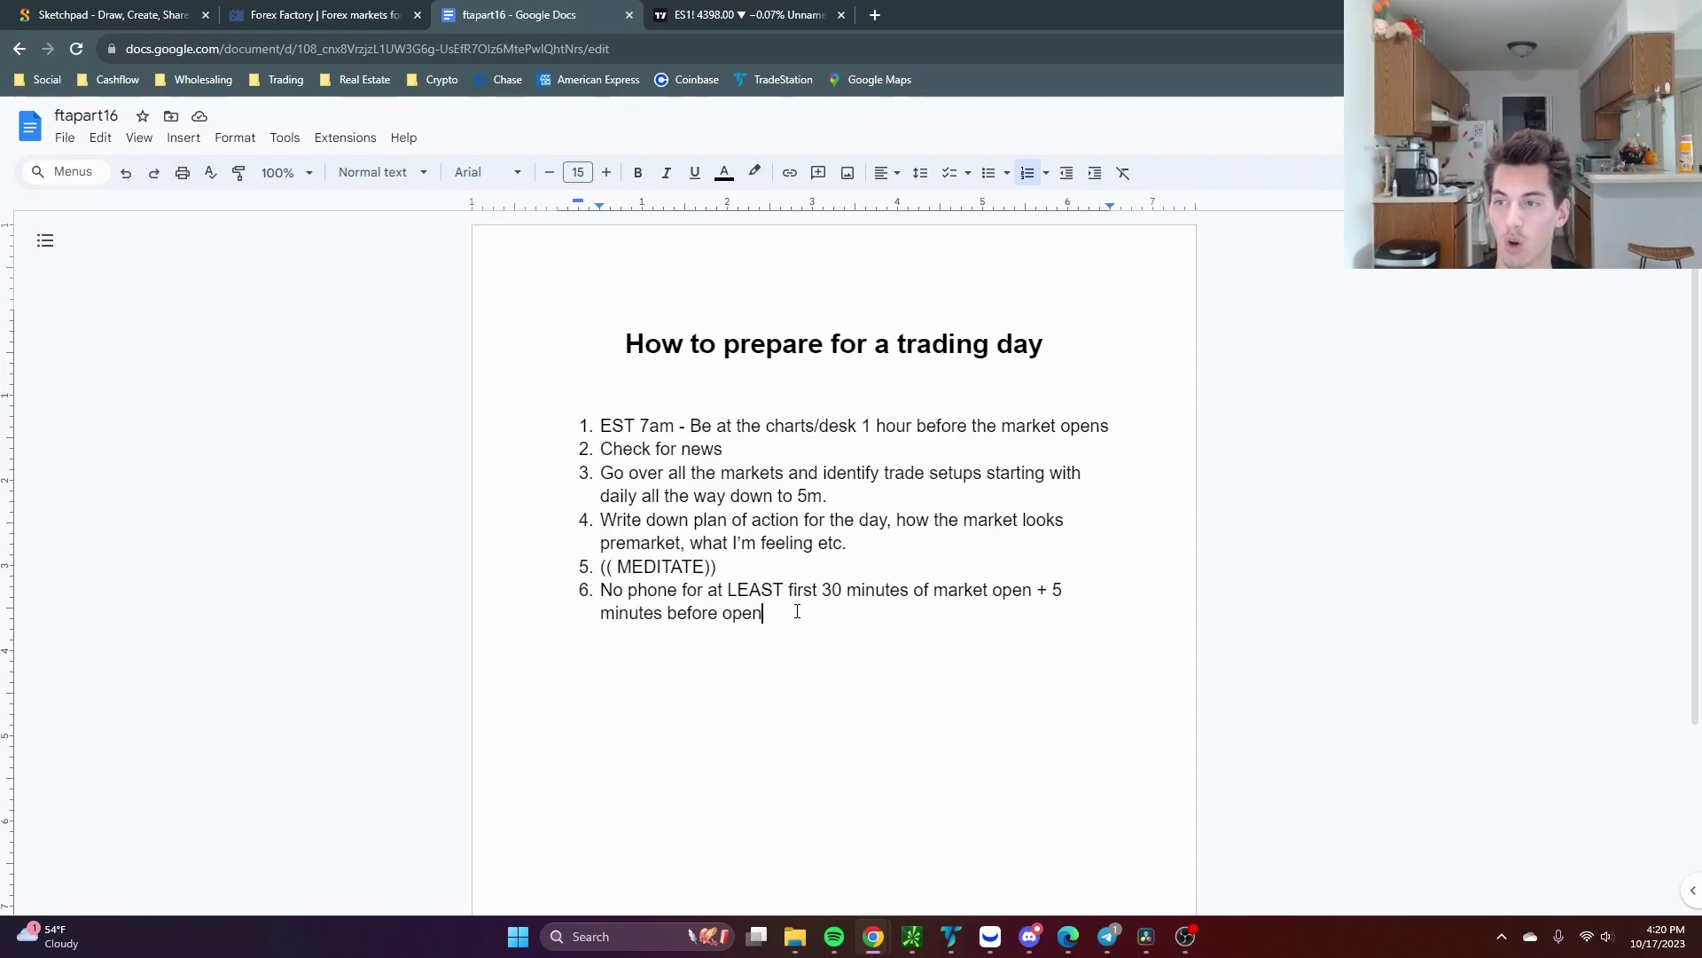
{"action": "left_click_drag", "start_coordinate": [626, 337], "coordinate": [1045, 344]}
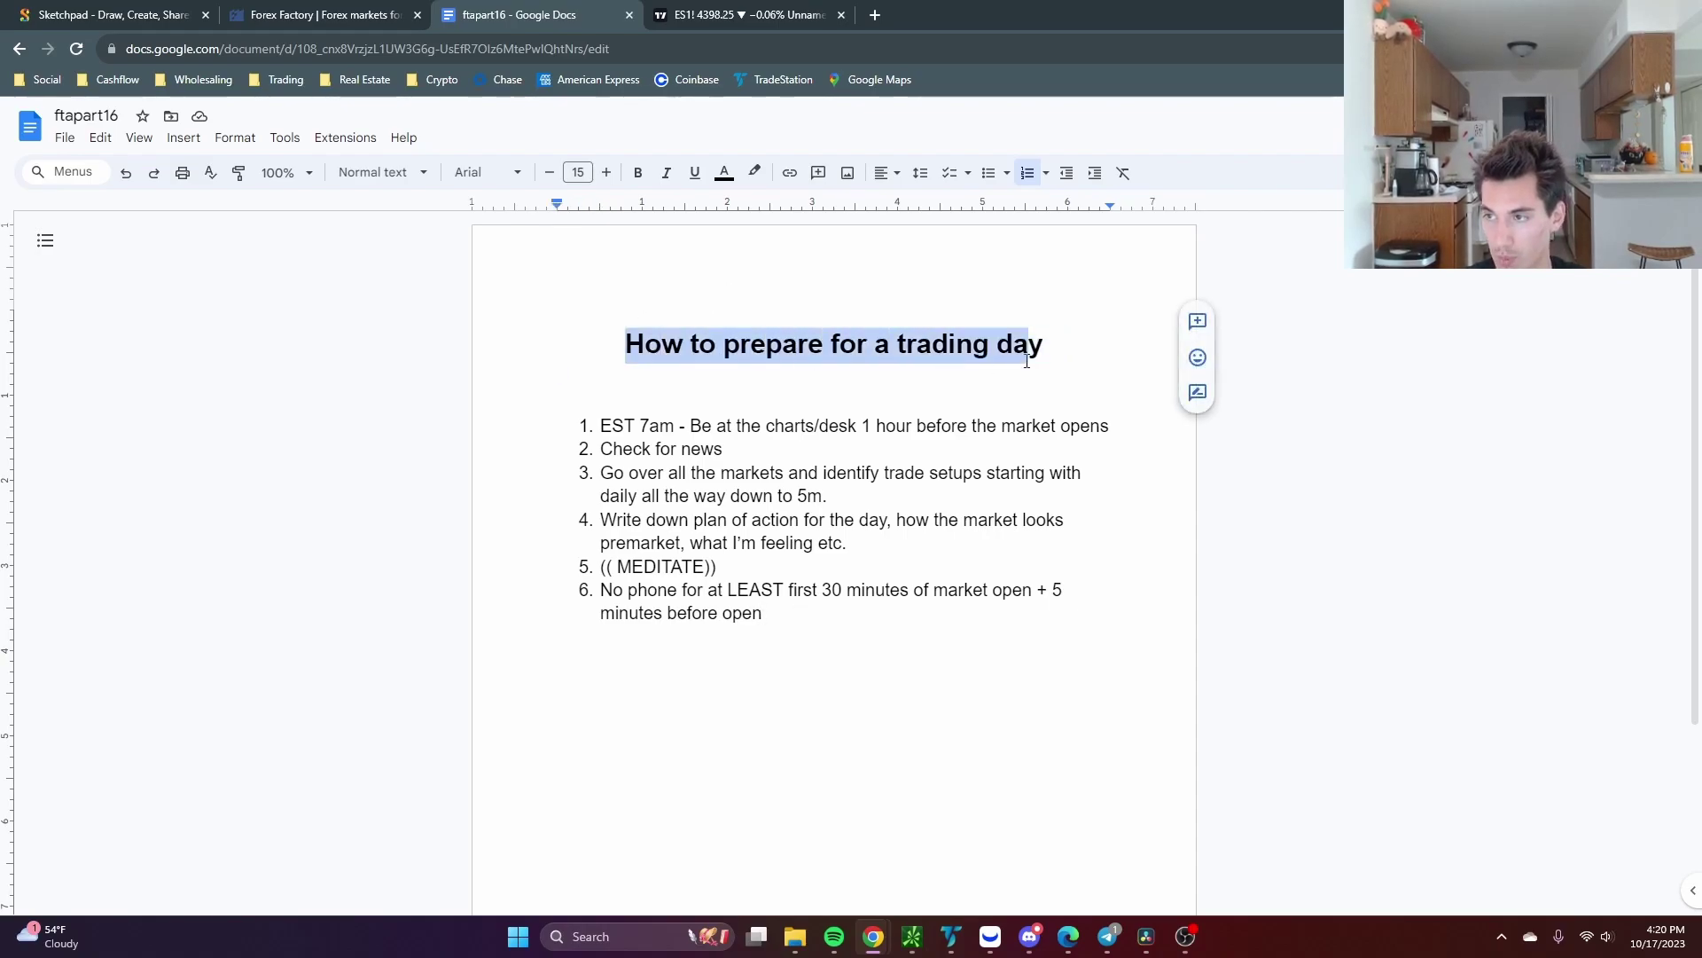
{"action": "left_click", "coordinate": [1045, 344]}
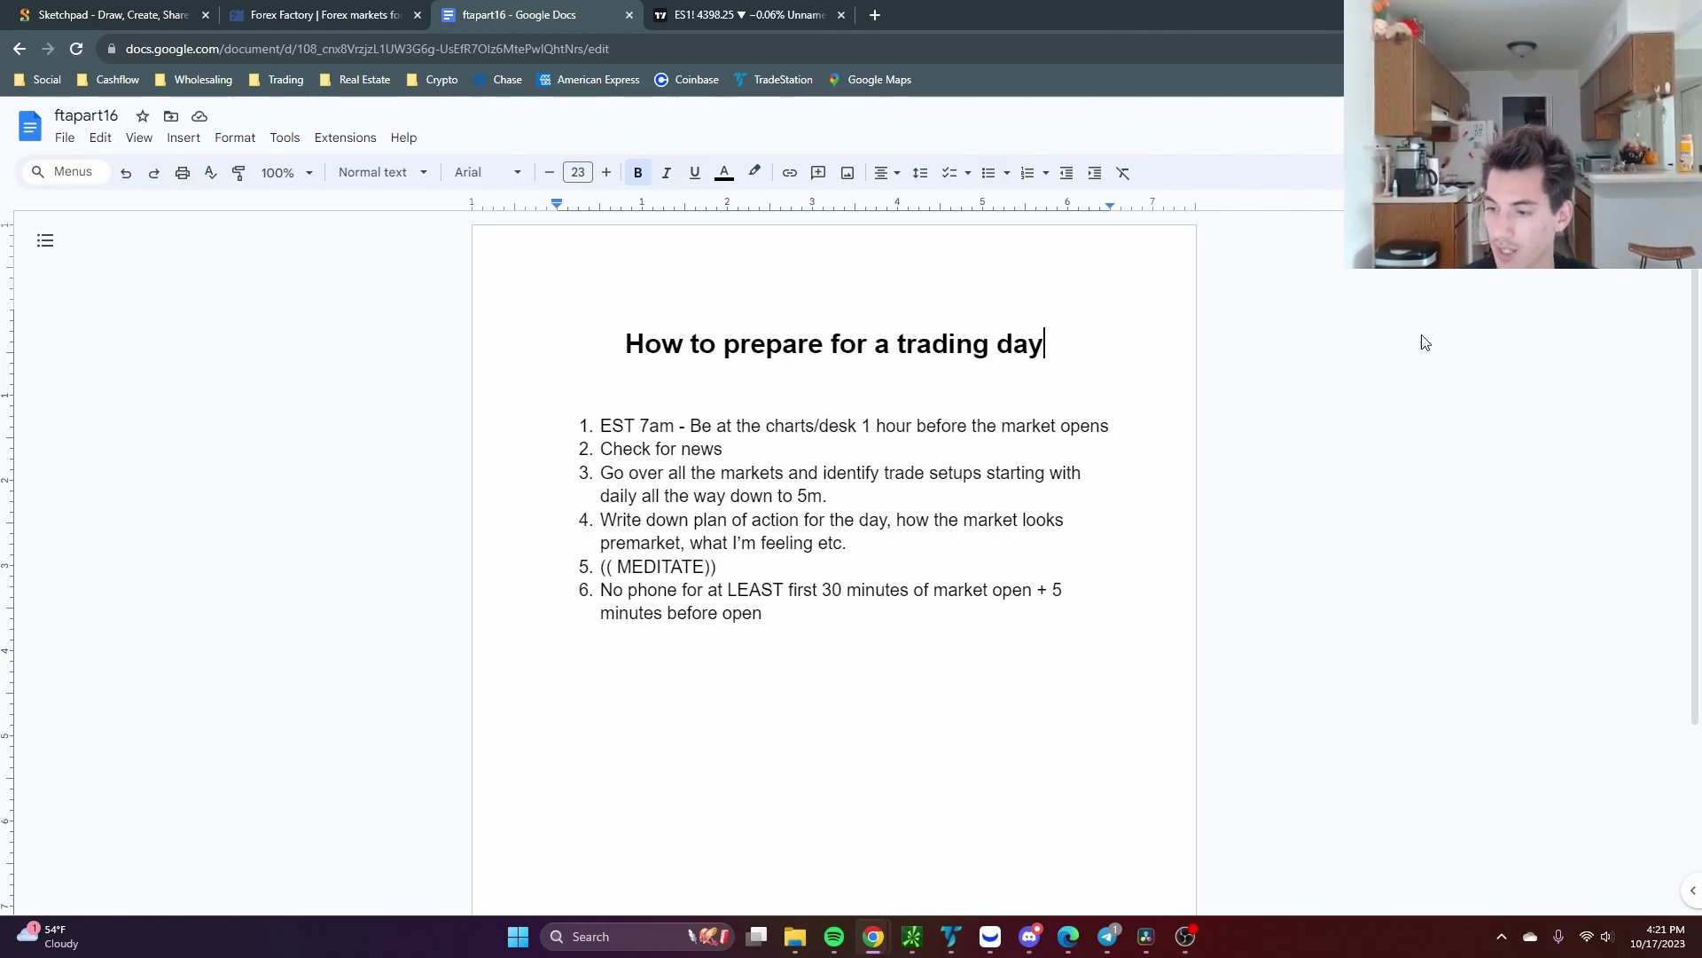
Zoom the /ESZ23 chart out and pan to the latest days, then return to the checklist.
{"action": "left_click", "coordinate": [912, 936]}
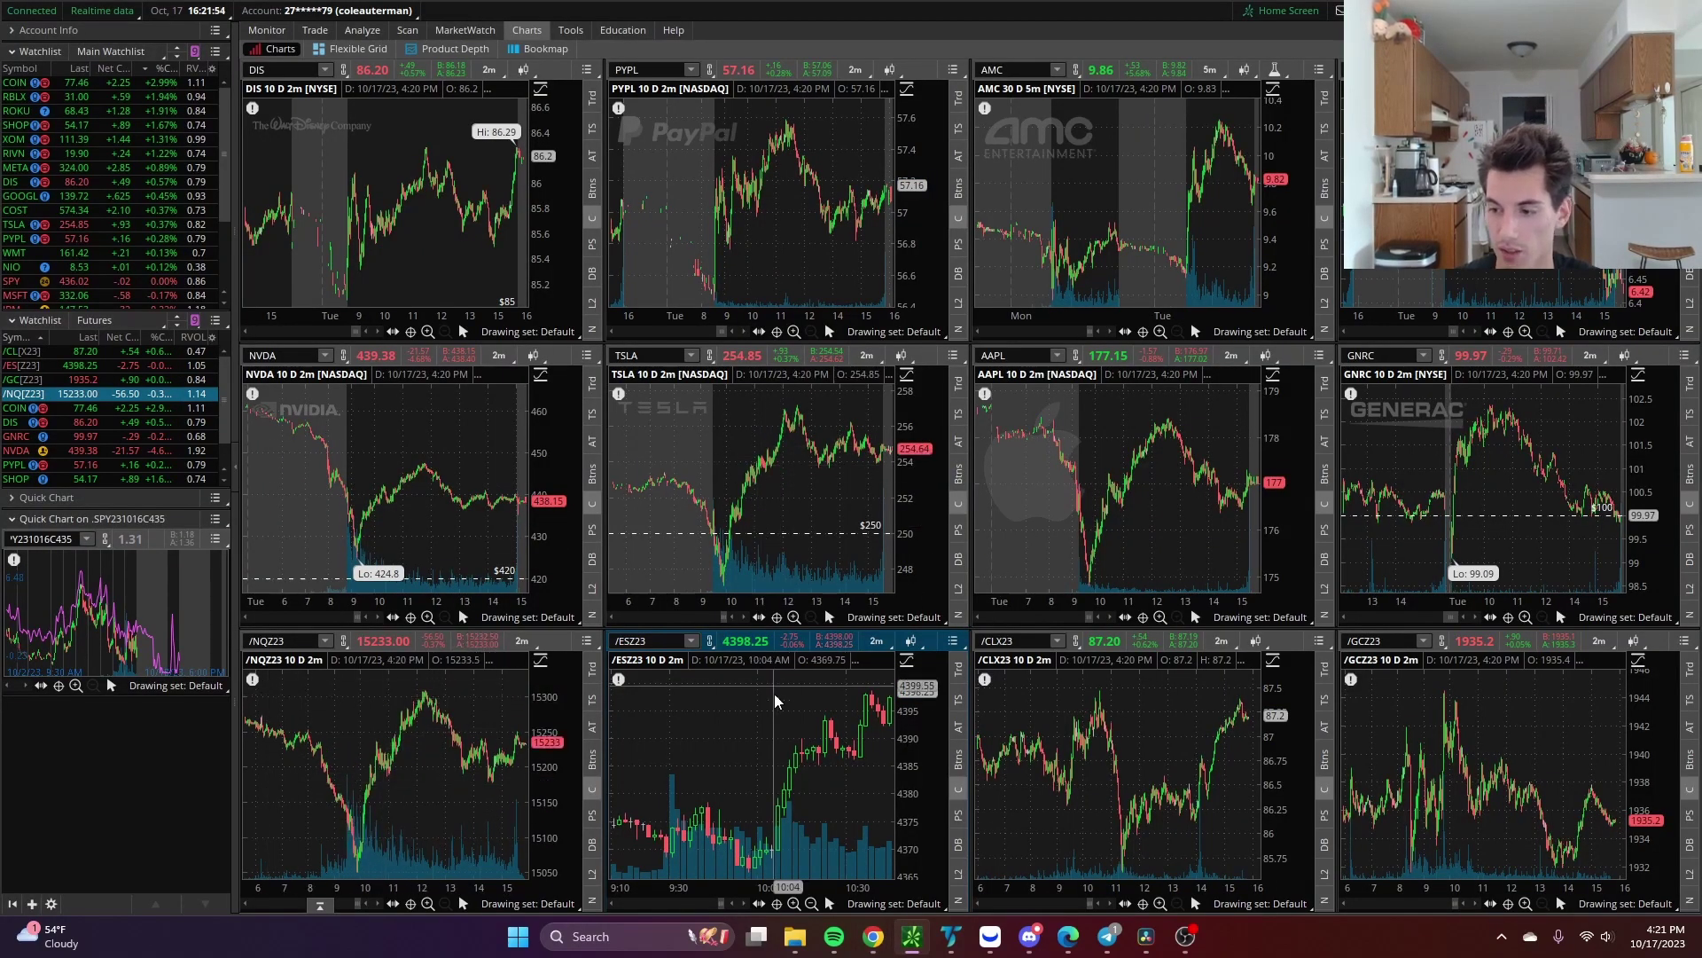
{"action": "scroll", "coordinate": [819, 843], "scroll_direction": "down", "scroll_amount": 2}
{"action": "scroll", "coordinate": [815, 840], "scroll_direction": "down", "scroll_amount": 2}
{"action": "scroll", "coordinate": [813, 837], "scroll_direction": "down", "scroll_amount": 2}
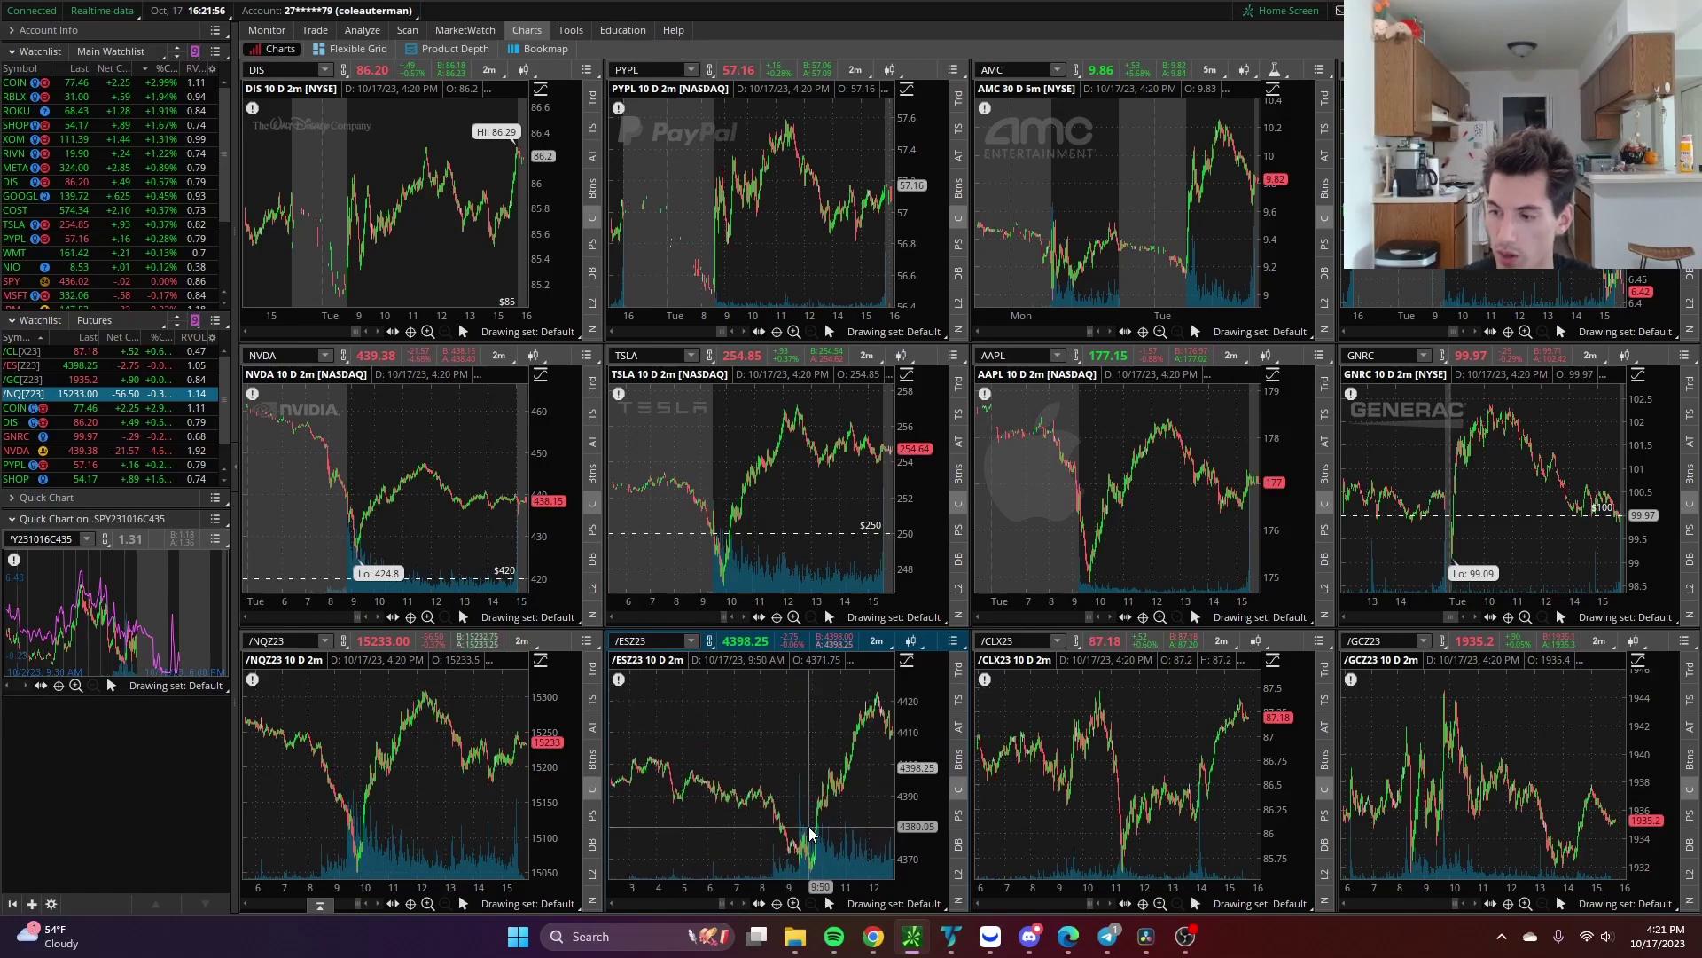
{"action": "scroll", "coordinate": [809, 833], "scroll_direction": "down", "scroll_amount": 2}
{"action": "left_click_drag", "start_coordinate": [809, 834], "coordinate": [758, 857]}
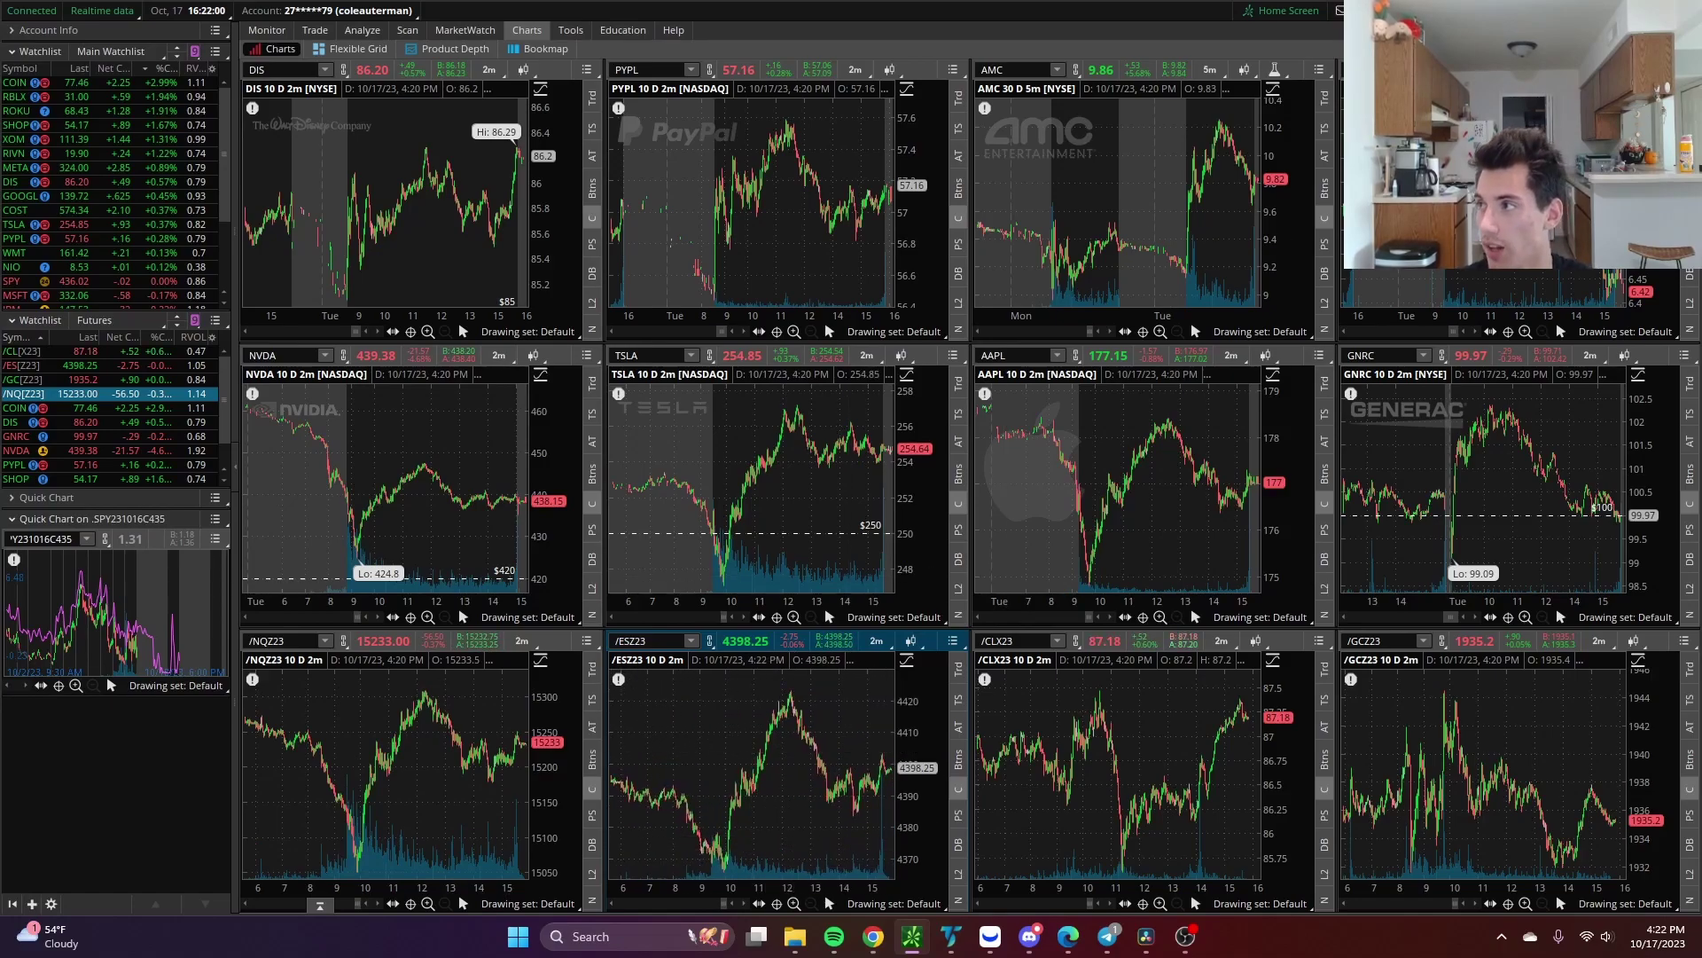
{"action": "key", "text": "alt+Tab"}
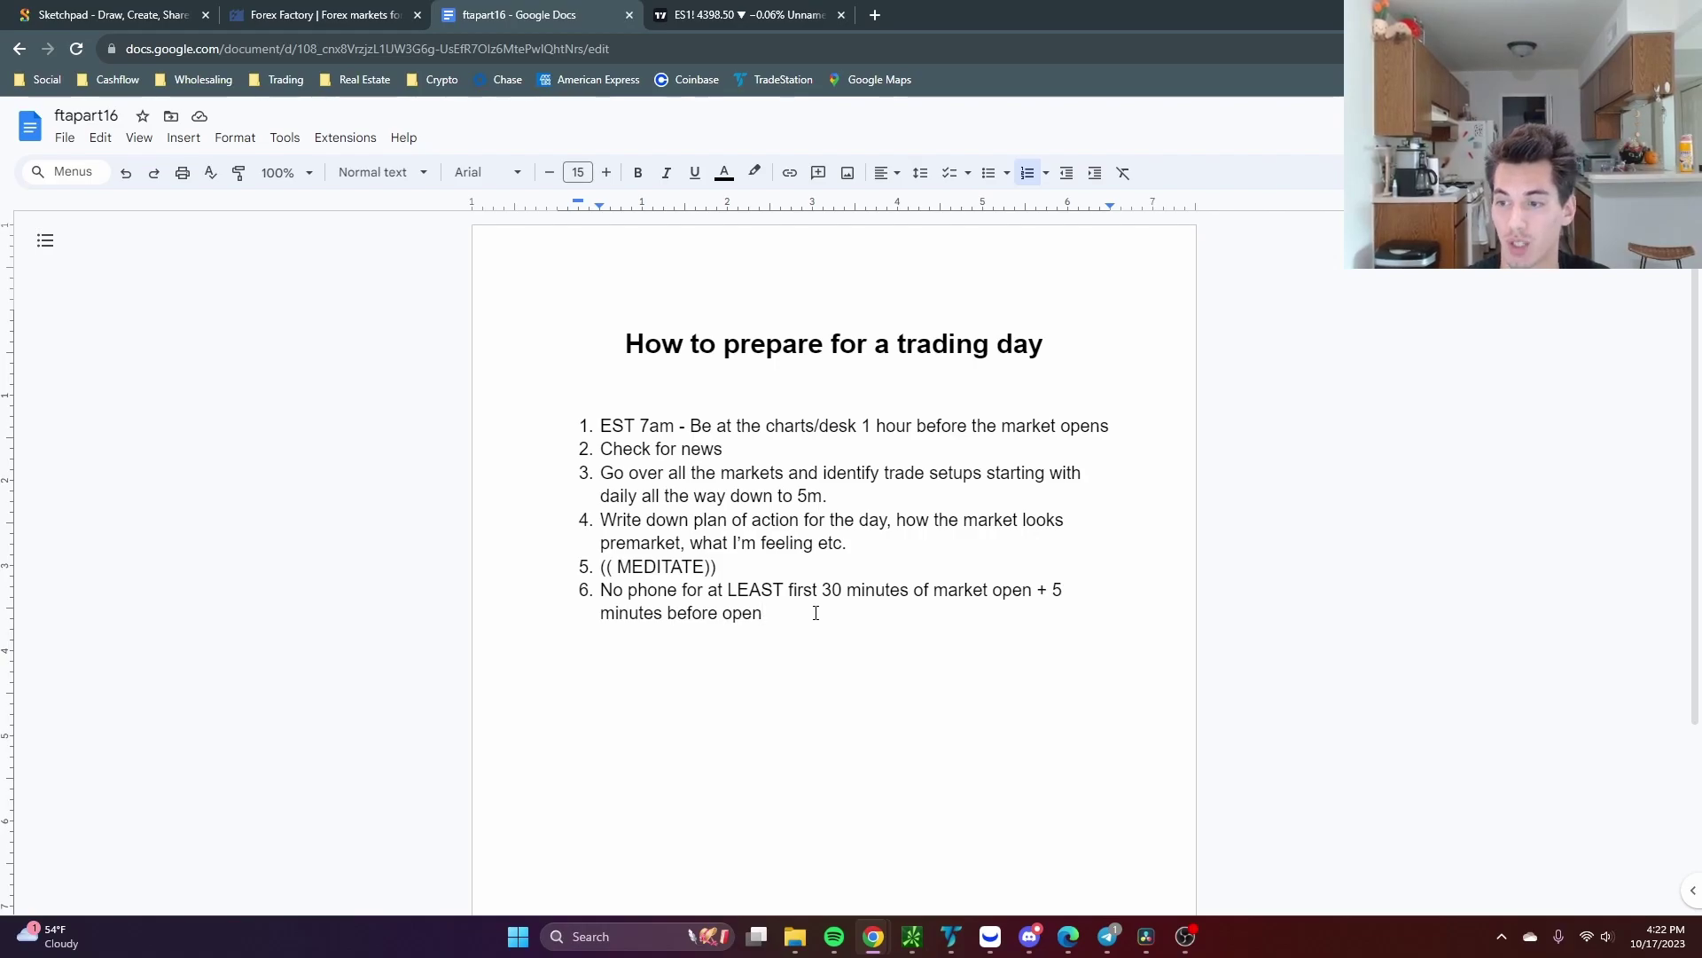
{"action": "left_click", "coordinate": [1185, 937]}
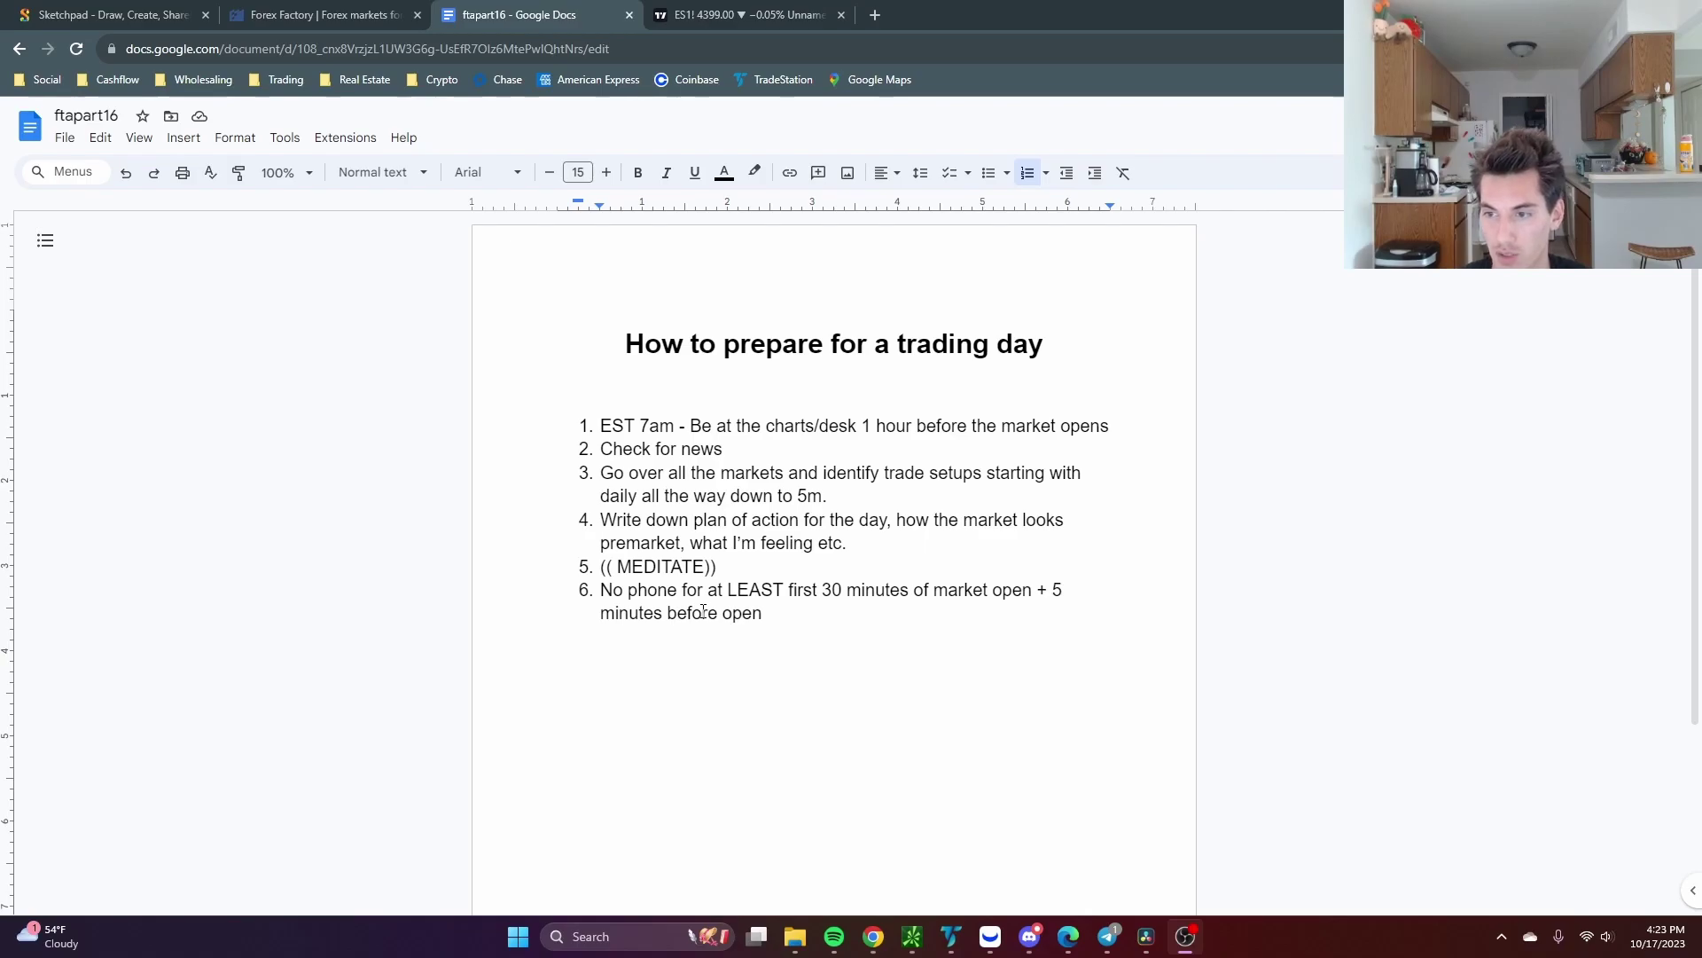
{"action": "left_click", "coordinate": [794, 622]}
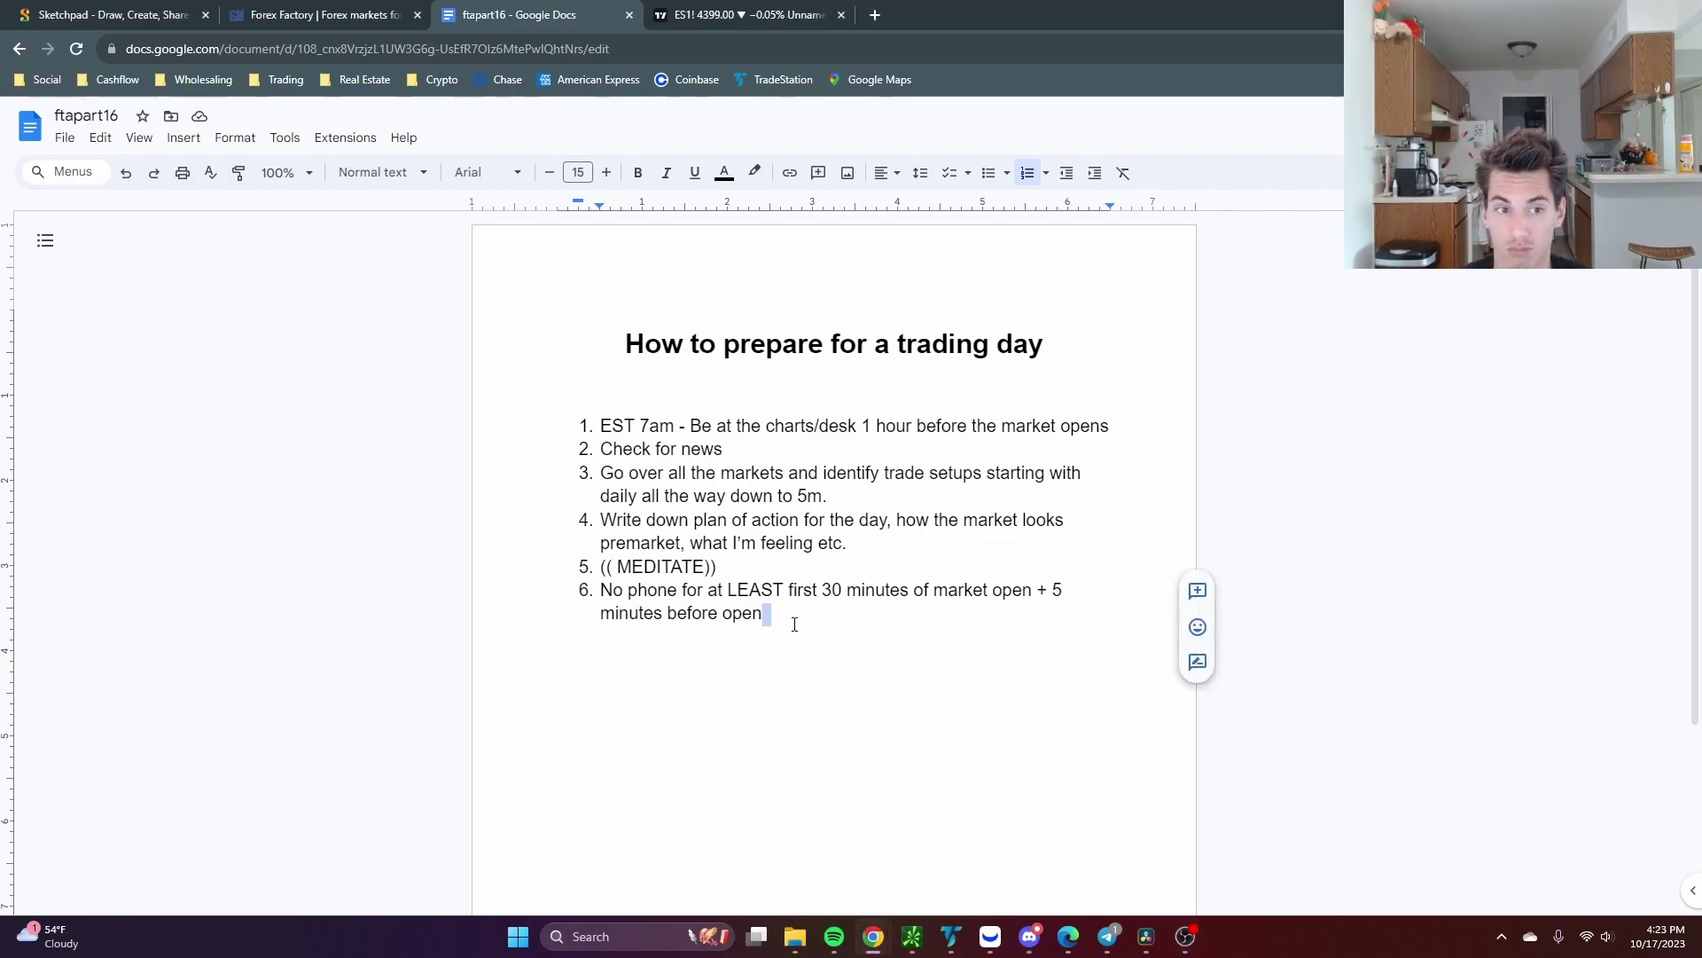